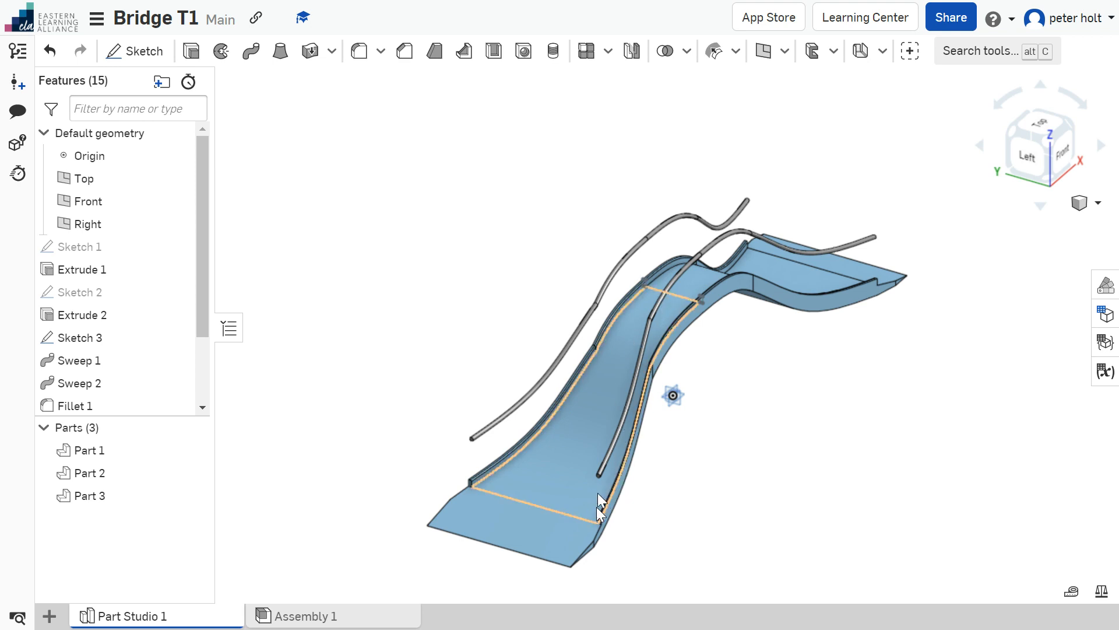
- Open Assembly 1 of the bridge document
{"action": "scroll", "coordinate": [651, 467], "scroll_direction": "up", "scroll_amount": 5}
{"action": "scroll", "coordinate": [646, 470], "scroll_direction": "down", "scroll_amount": 4}
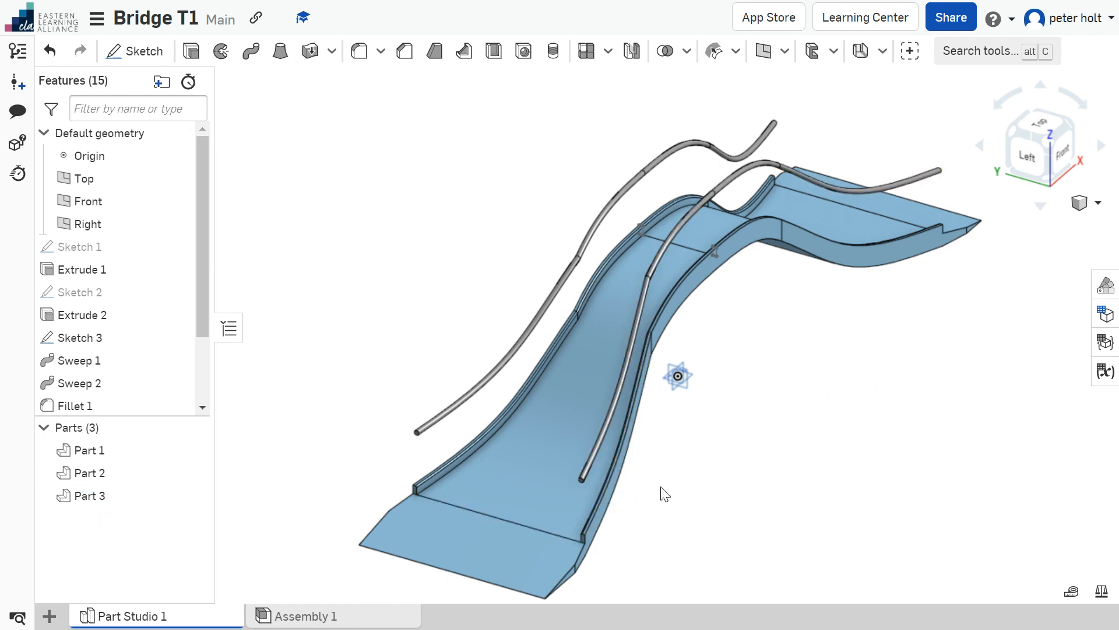
{"action": "left_click", "coordinate": [346, 618]}
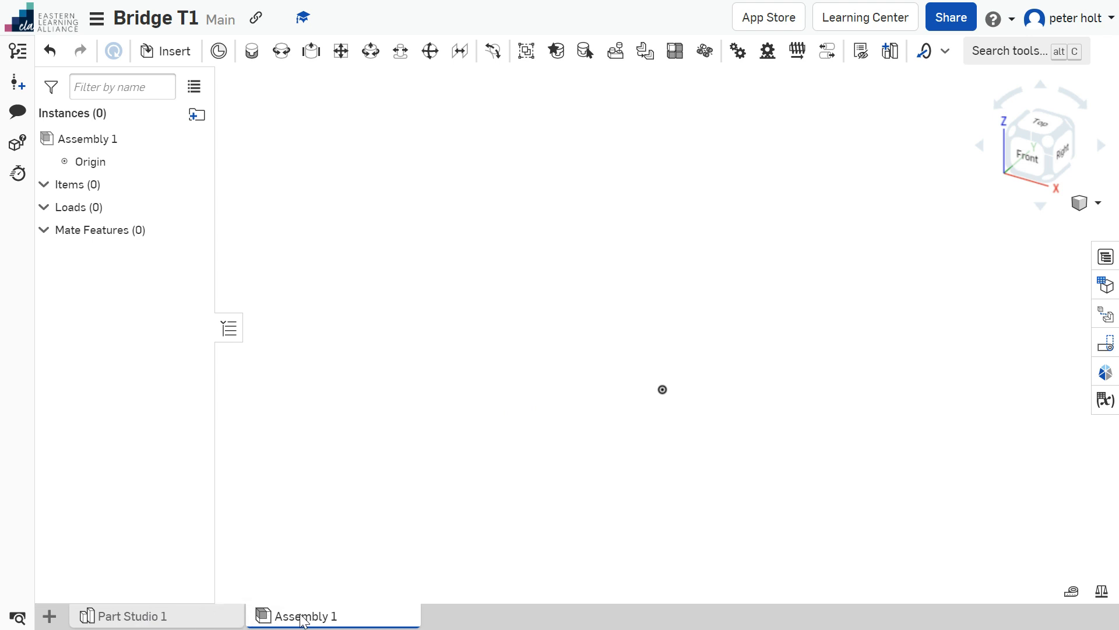
{"action": "mouse_move", "coordinate": [267, 616]}
{"action": "left_click", "coordinate": [177, 53]}
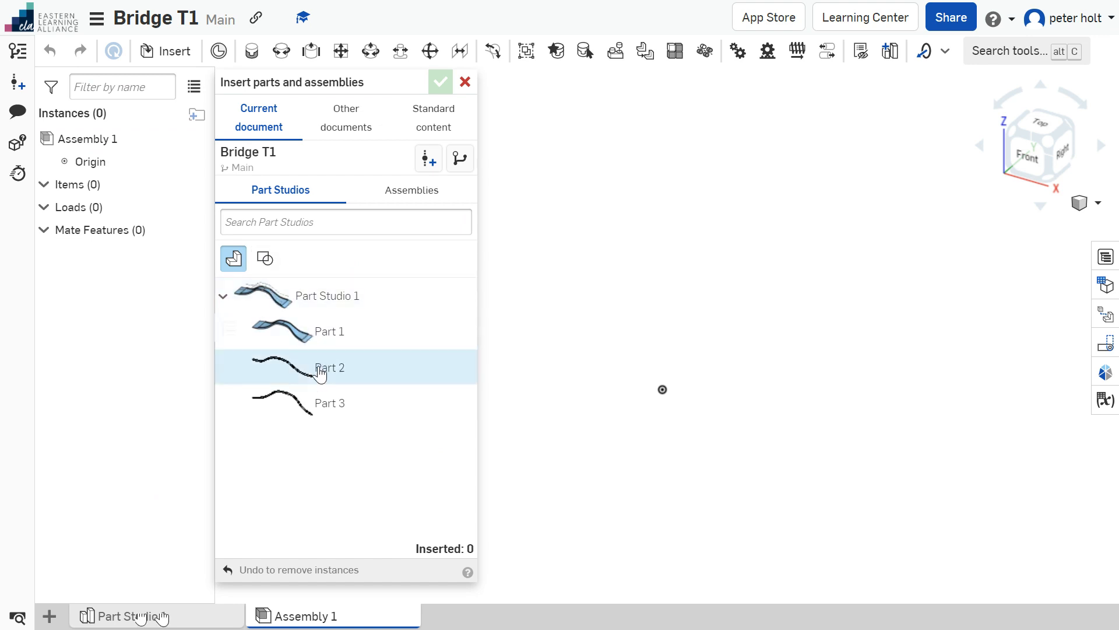
{"action": "left_click", "coordinate": [341, 334]}
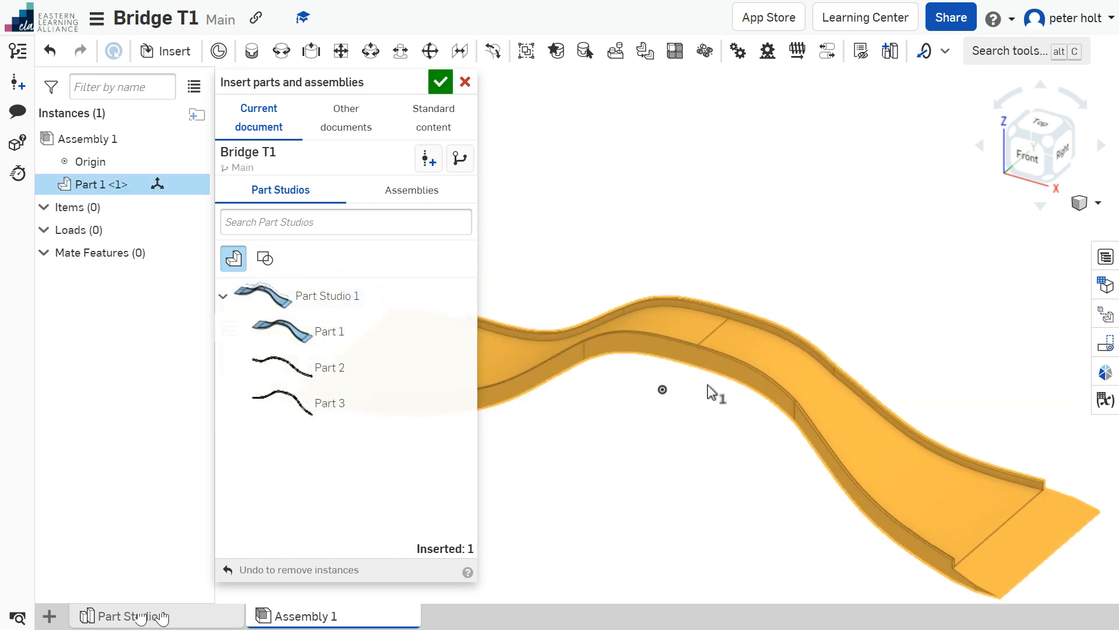
{"action": "left_click", "coordinate": [680, 350]}
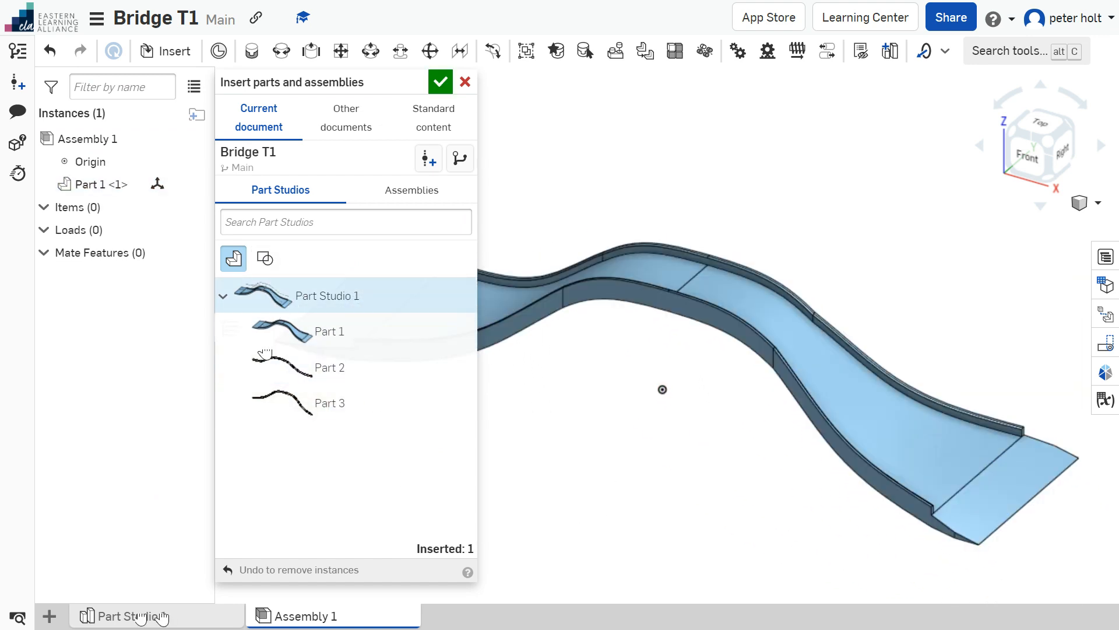
{"action": "left_click", "coordinate": [315, 367]}
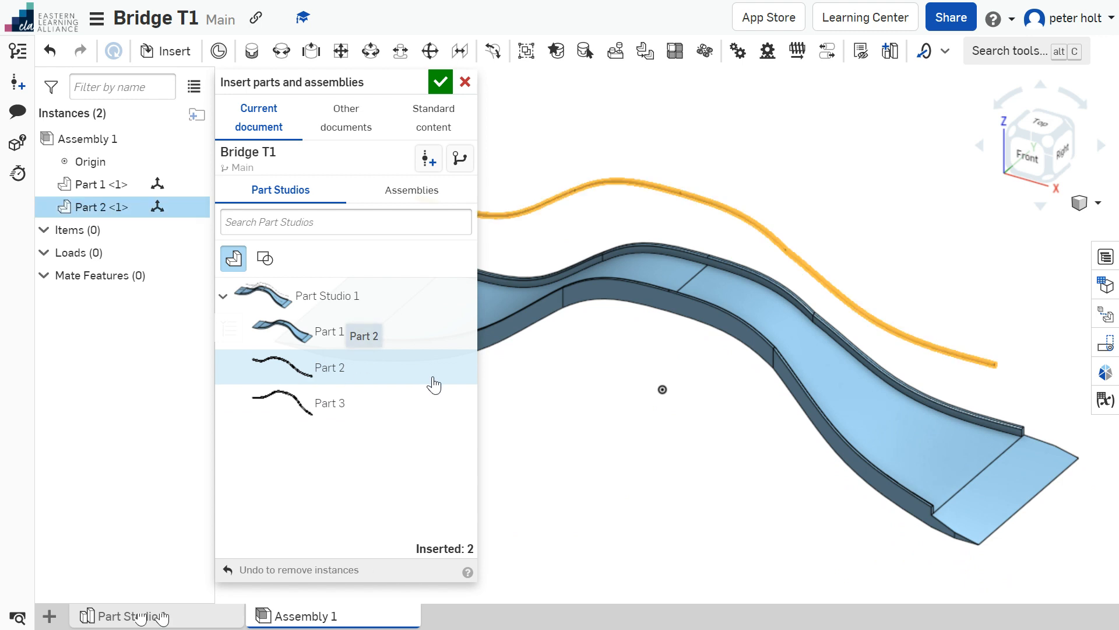
{"action": "left_click", "coordinate": [710, 245]}
{"action": "left_click", "coordinate": [315, 411]}
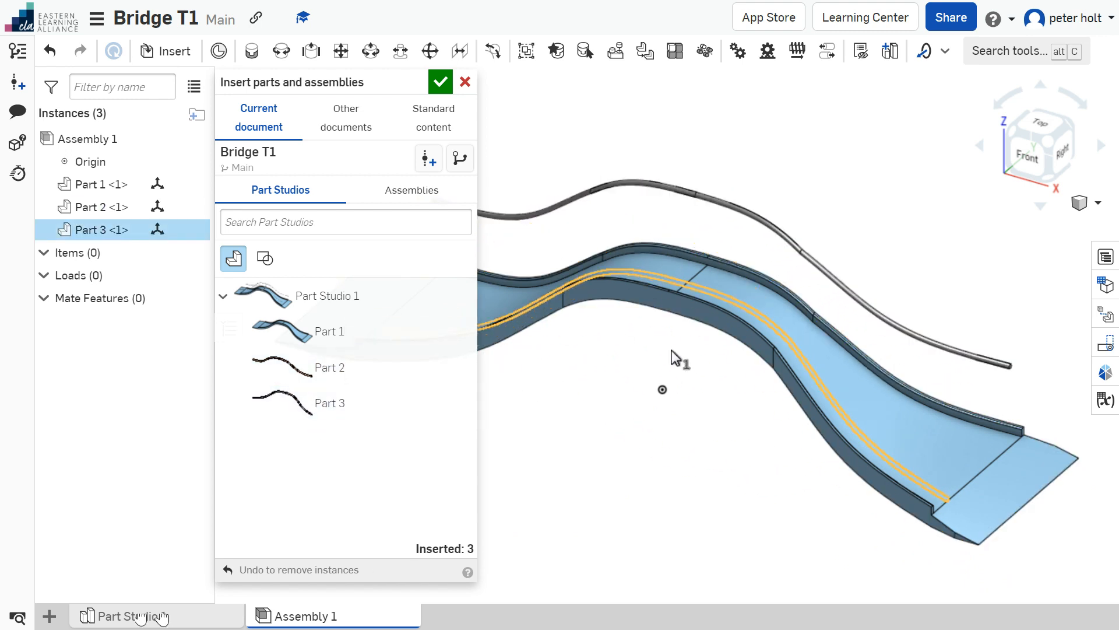
{"action": "left_click", "coordinate": [662, 297]}
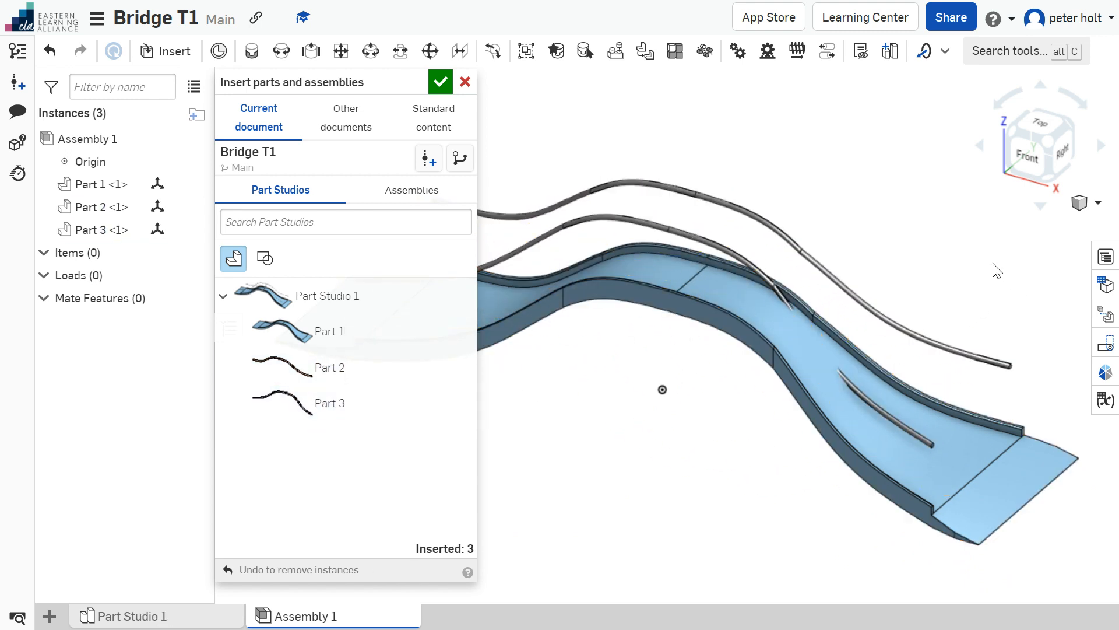
{"action": "left_click", "coordinate": [465, 83]}
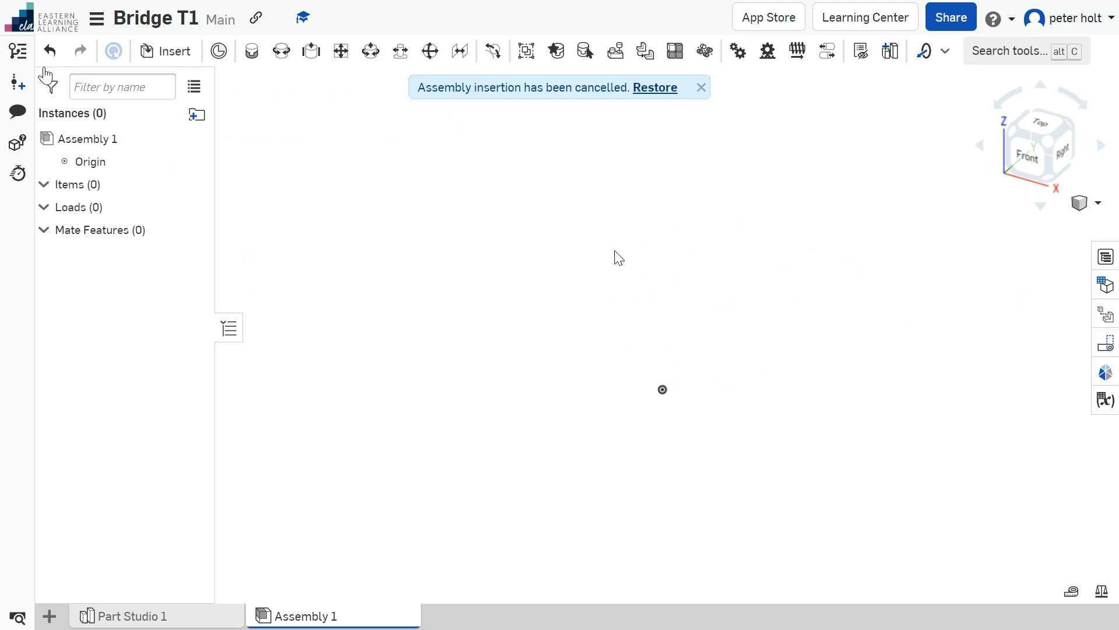
- Insert the bridge deck, Part 1, into the assembly and close the insertion notice
{"action": "left_click", "coordinate": [191, 51]}
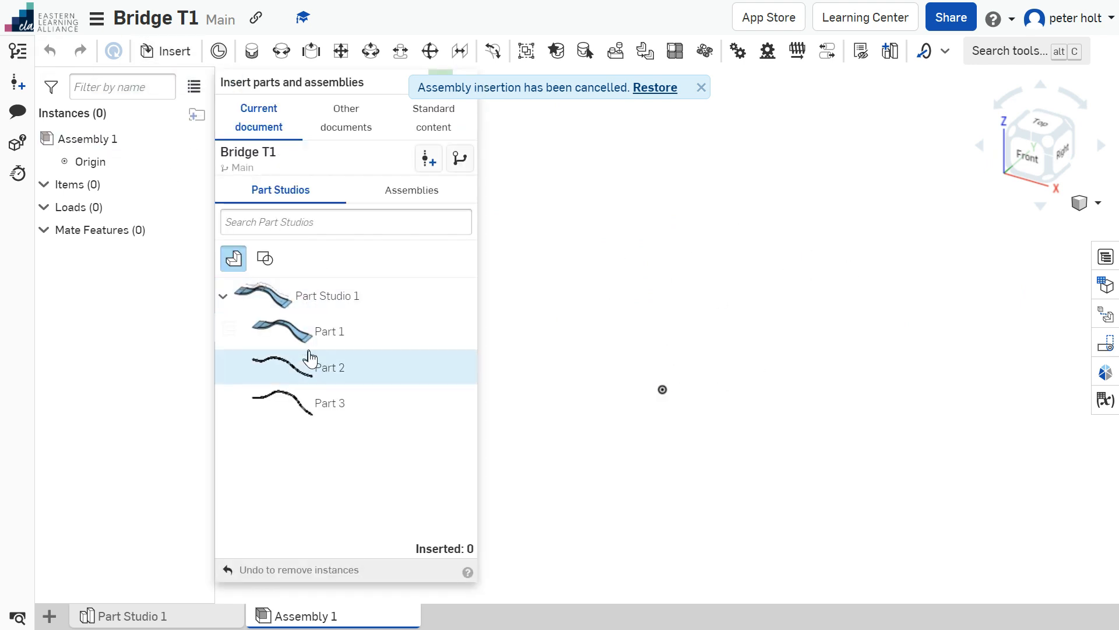
{"action": "left_click", "coordinate": [291, 341]}
{"action": "left_click", "coordinate": [670, 335]}
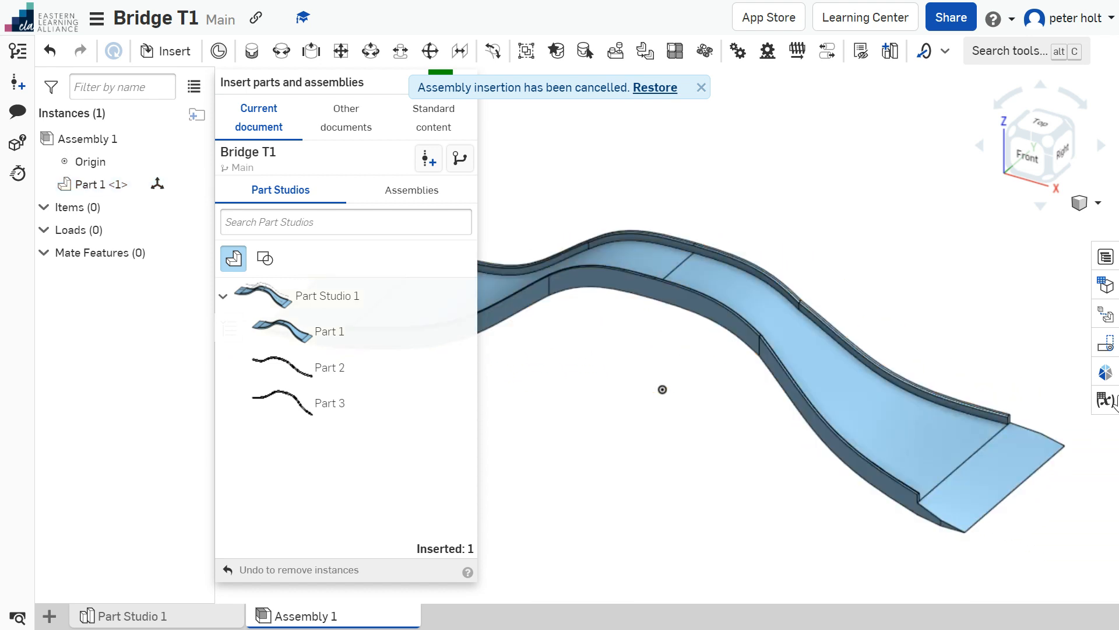
{"action": "left_click", "coordinate": [438, 73]}
{"action": "left_click", "coordinate": [702, 88]}
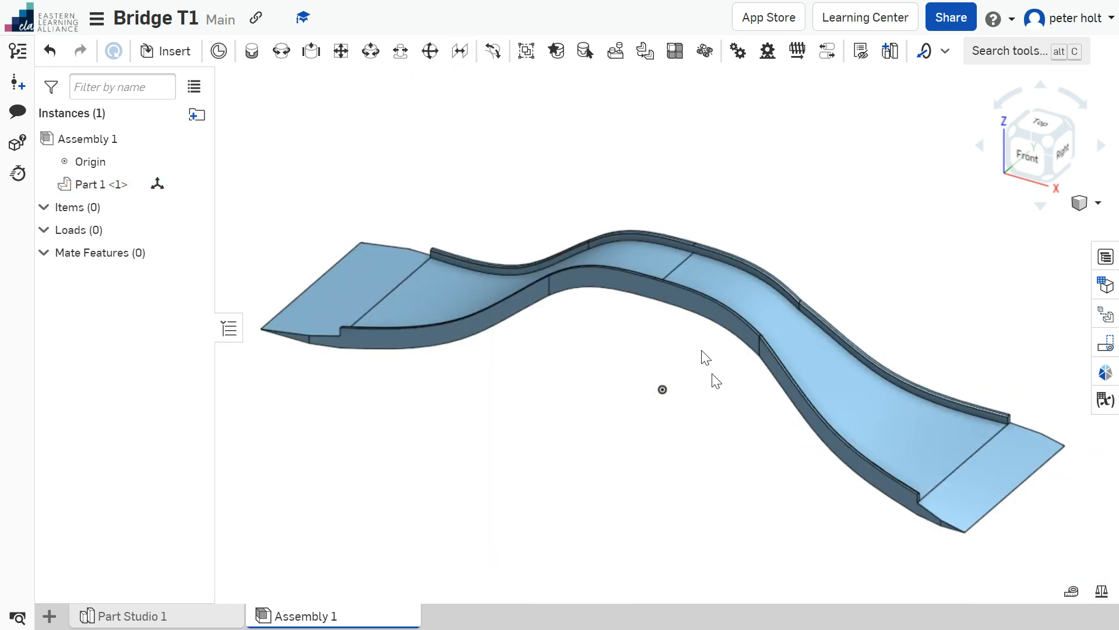
- Move the bridge deck along the vertical Z axis with the triad manipulator by about -0.05 m
{"action": "left_click", "coordinate": [784, 315]}
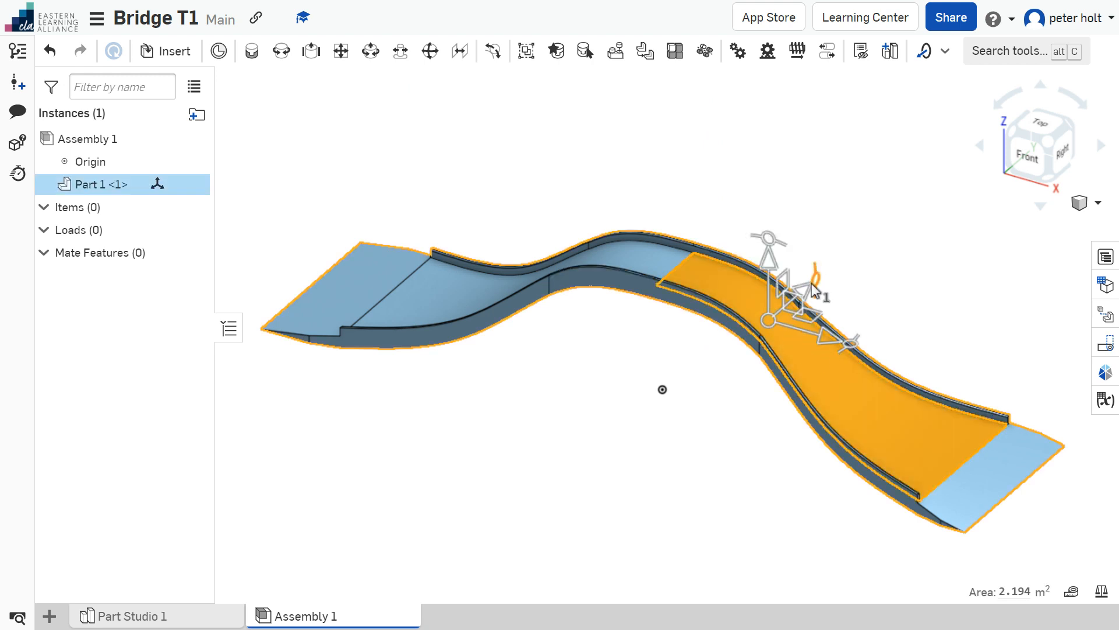
{"action": "mouse_move", "coordinate": [812, 283]}
{"action": "left_mouse_down"}
{"action": "mouse_move", "coordinate": [826, 249]}
{"action": "mouse_move", "coordinate": [805, 300]}
{"action": "left_mouse_up"}
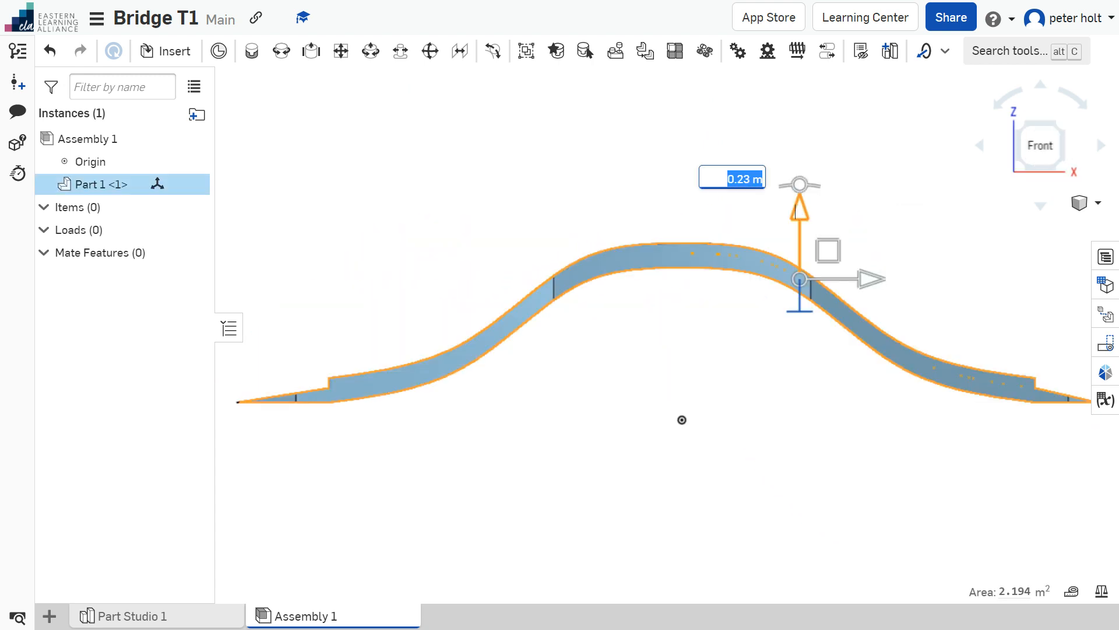
{"action": "left_click_drag", "start_coordinate": [785, 212], "coordinate": [785, 253]}
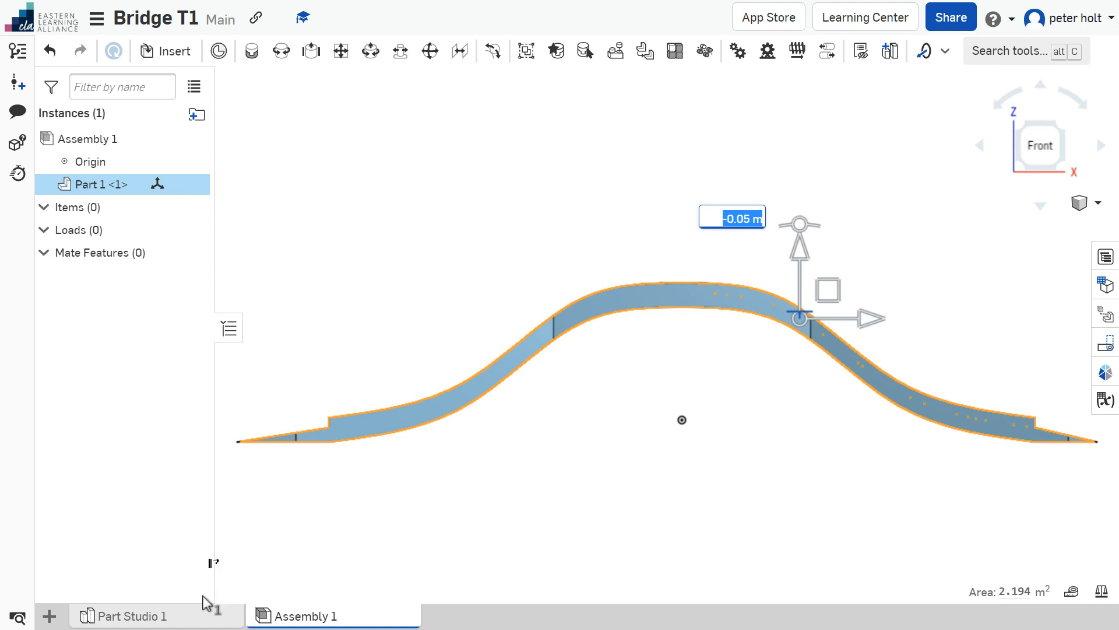
- In Part Studio 1, create a plane offset 0.107 m upward from the Top plane
{"action": "left_click", "coordinate": [219, 614]}
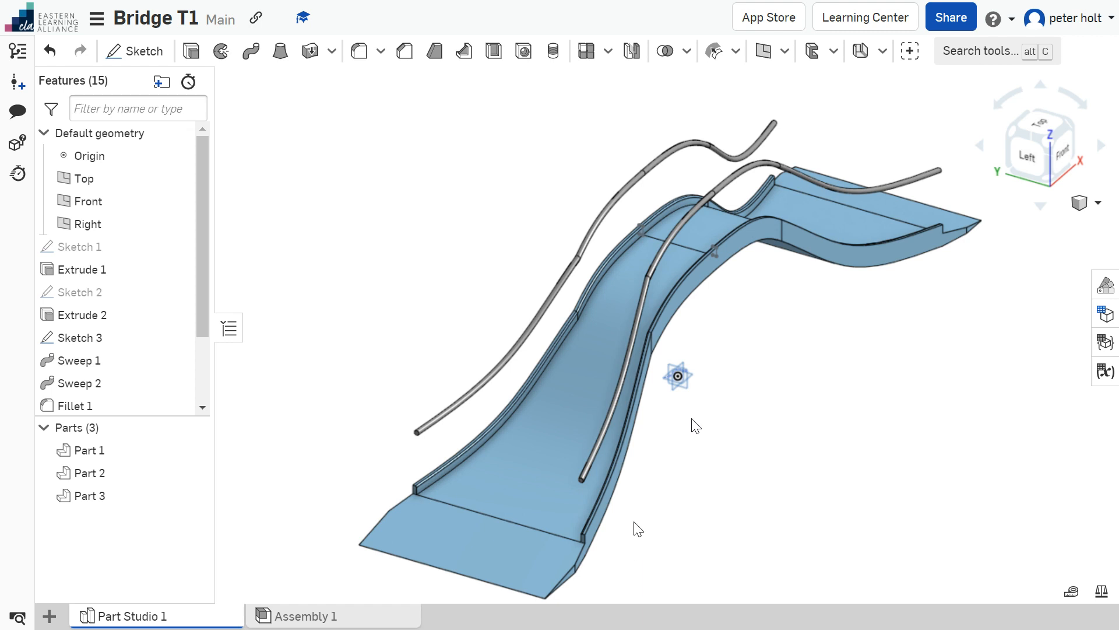
{"action": "scroll", "coordinate": [777, 433], "scroll_direction": "up", "scroll_amount": 5}
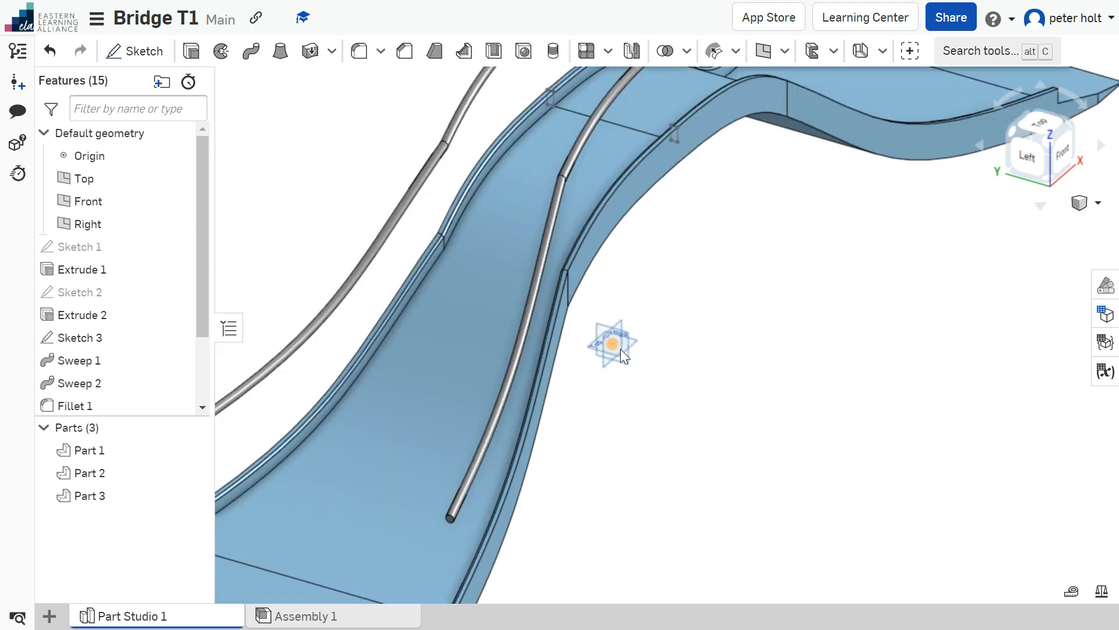
{"action": "left_click", "coordinate": [636, 337]}
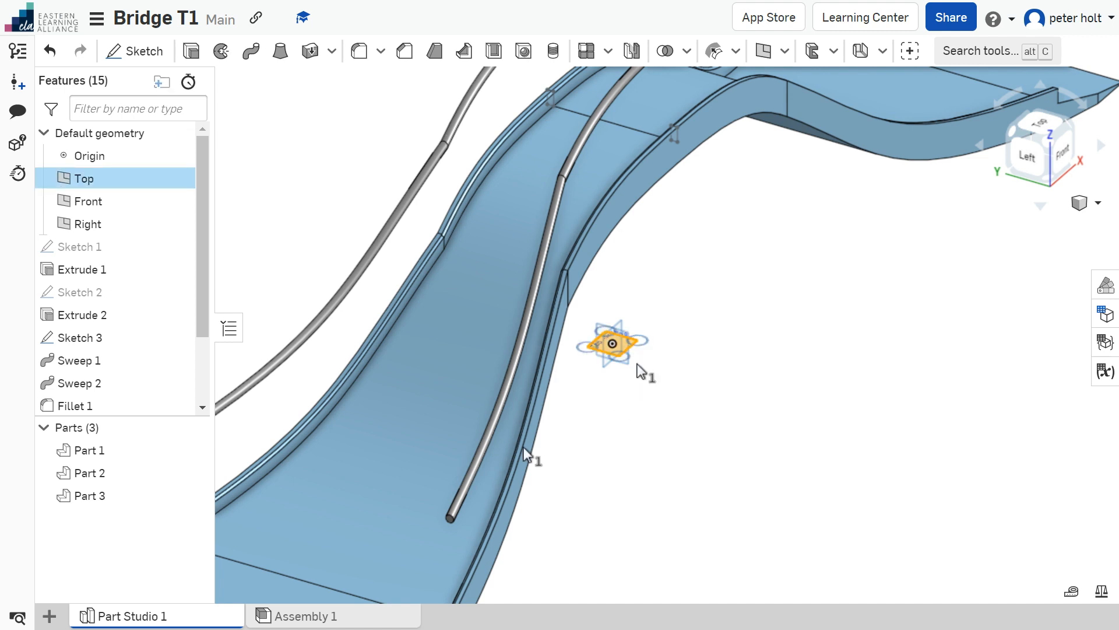
{"action": "scroll", "coordinate": [523, 446], "scroll_direction": "down", "scroll_amount": 8}
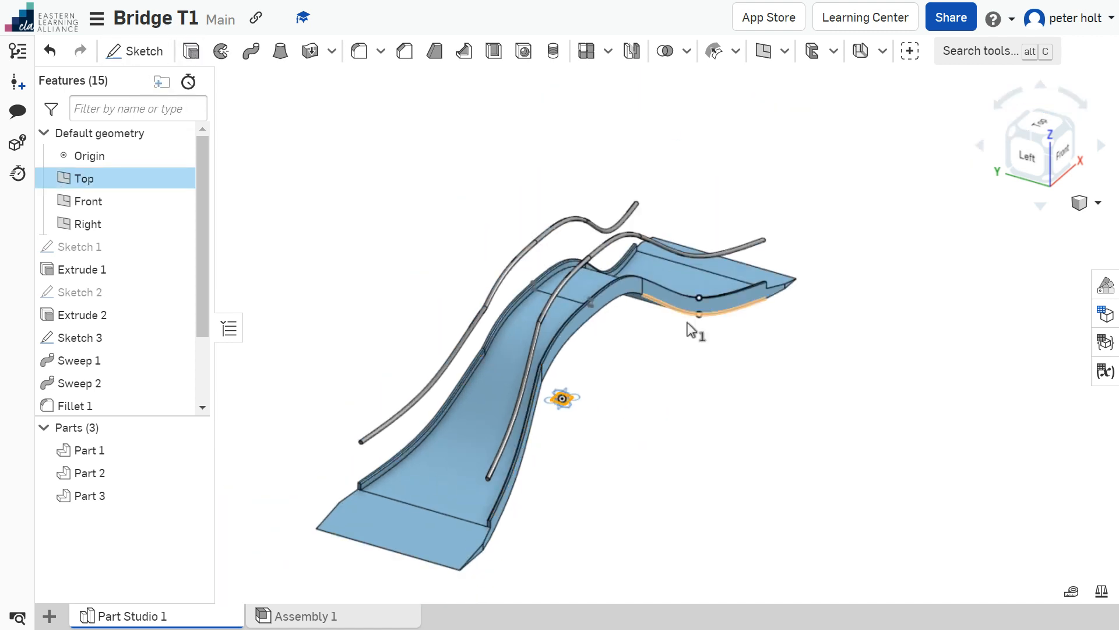
{"action": "scroll", "coordinate": [482, 438], "scroll_direction": "up", "scroll_amount": 5}
{"action": "scroll", "coordinate": [481, 437], "scroll_direction": "down", "scroll_amount": 4}
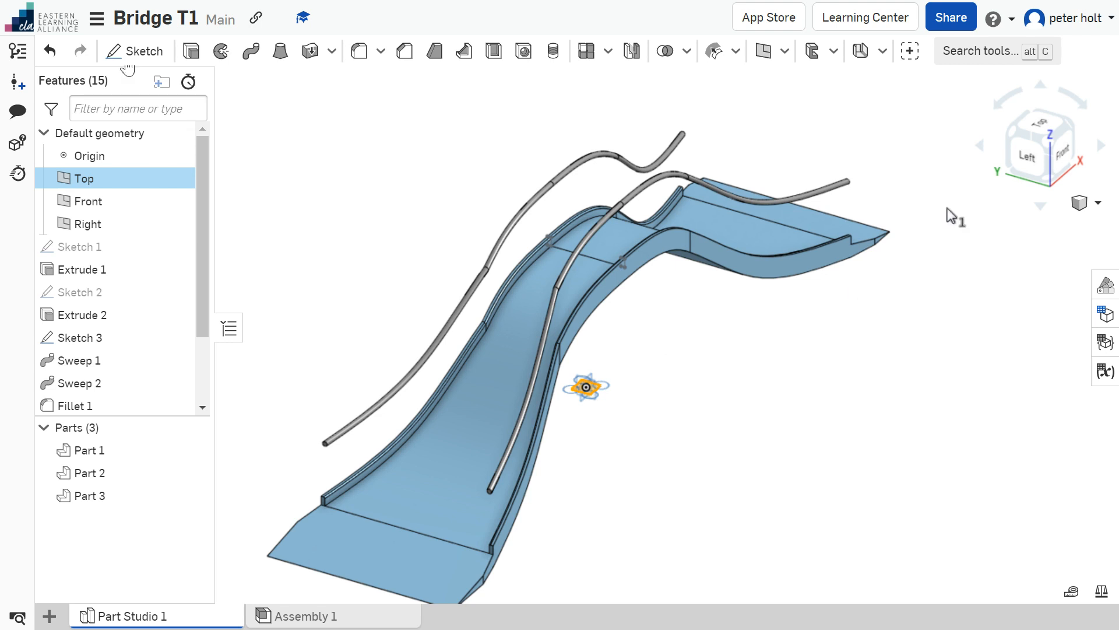
{"action": "left_click", "coordinate": [1025, 156]}
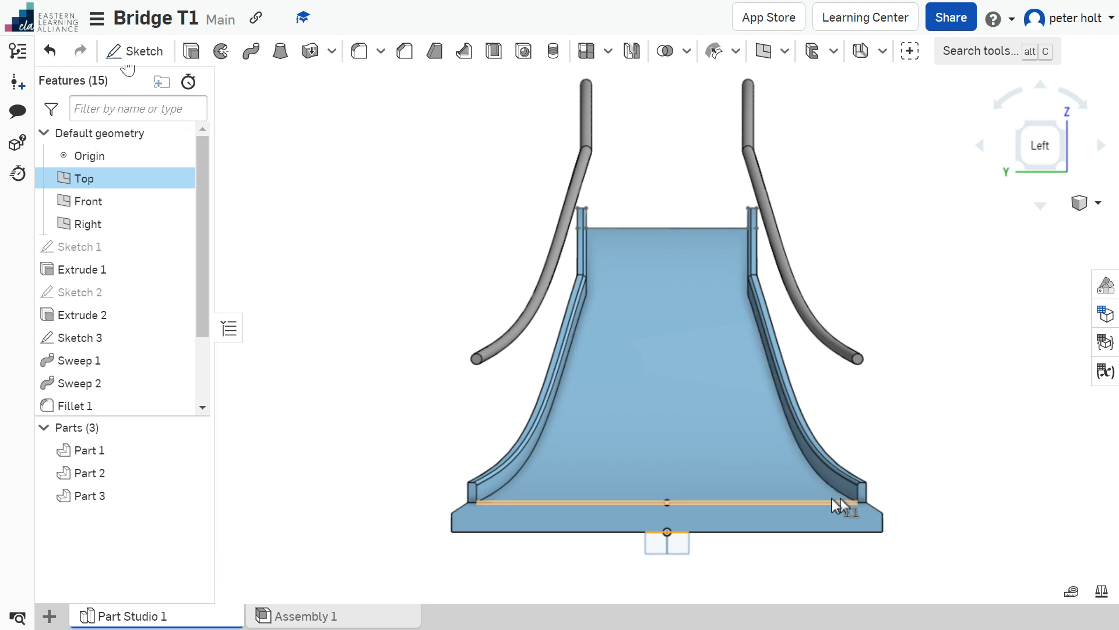
{"action": "left_click", "coordinate": [764, 52]}
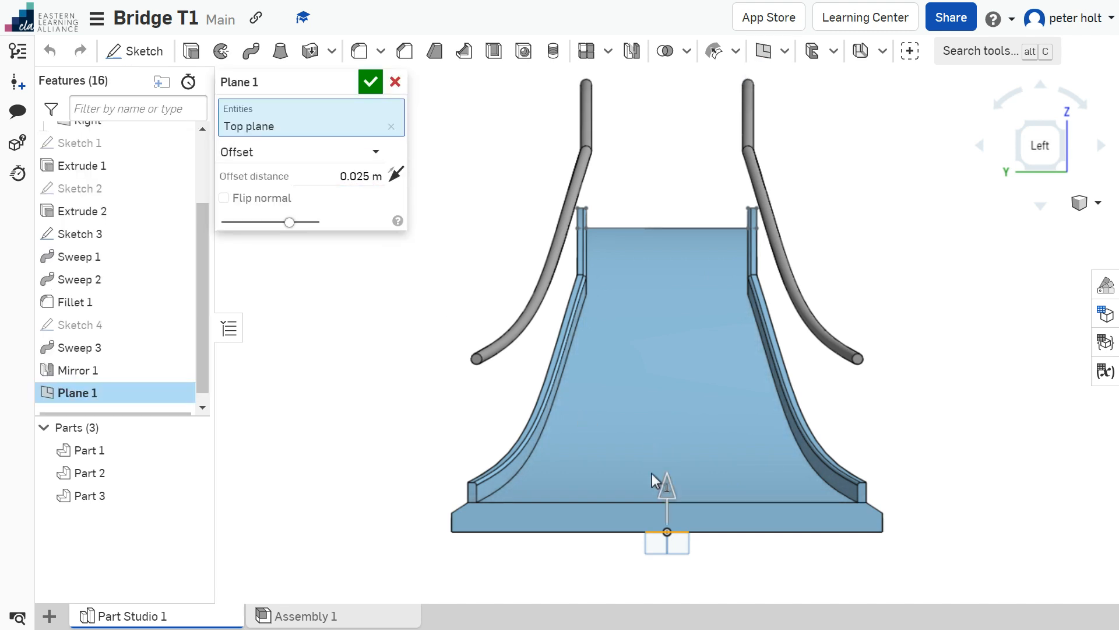
{"action": "left_click_drag", "start_coordinate": [659, 483], "coordinate": [666, 460]}
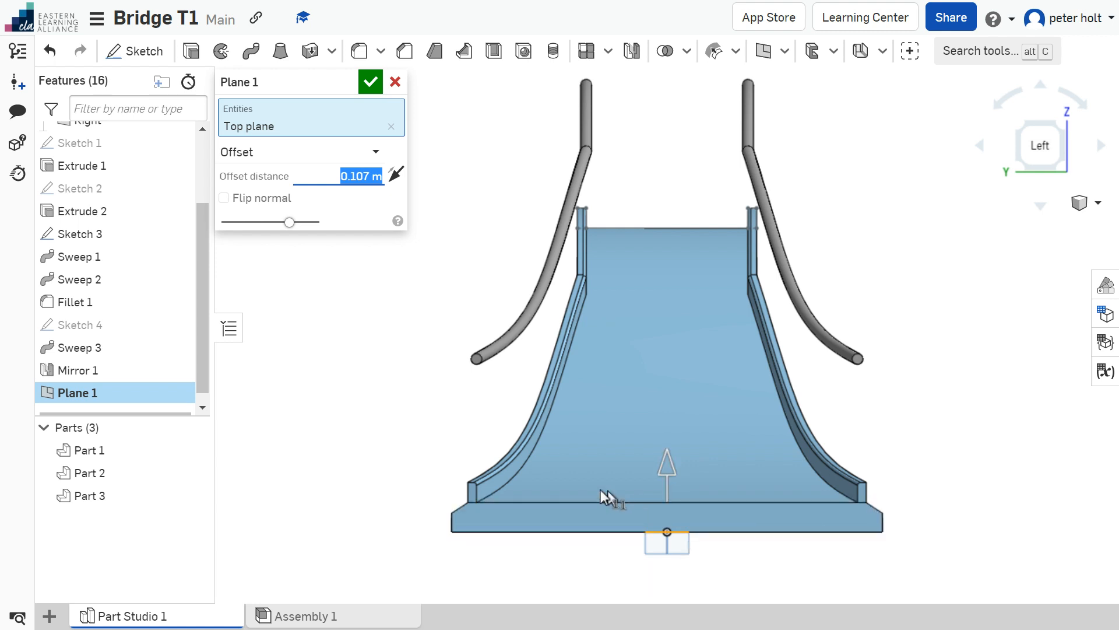
{"action": "left_click", "coordinate": [370, 81]}
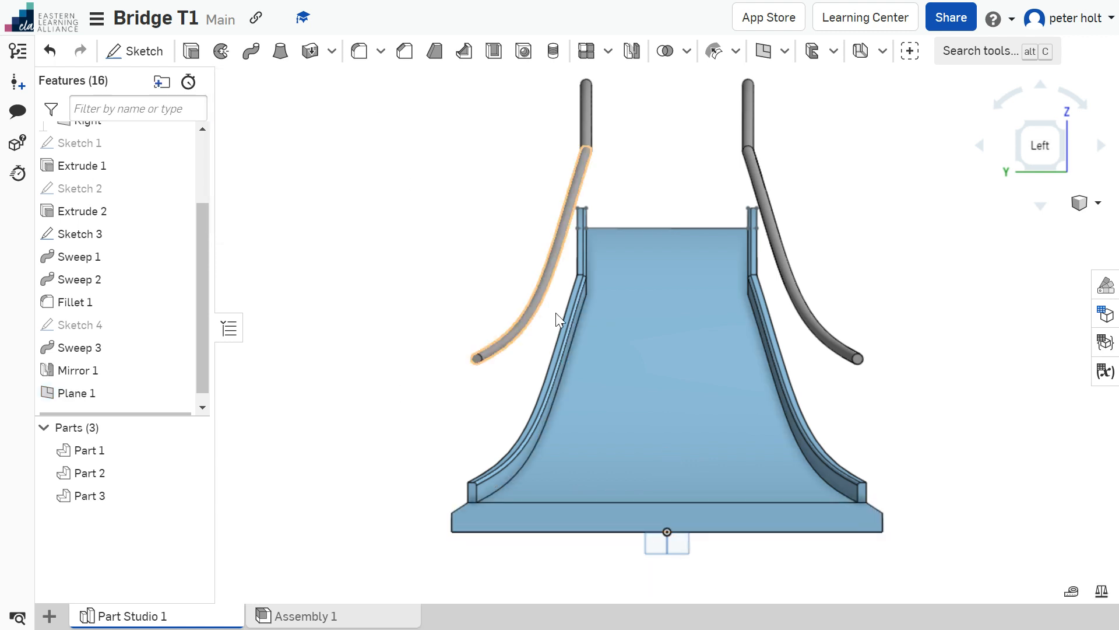
- Start a new sketch on the offset plane and look at it from the top
{"action": "left_click", "coordinate": [1049, 127]}
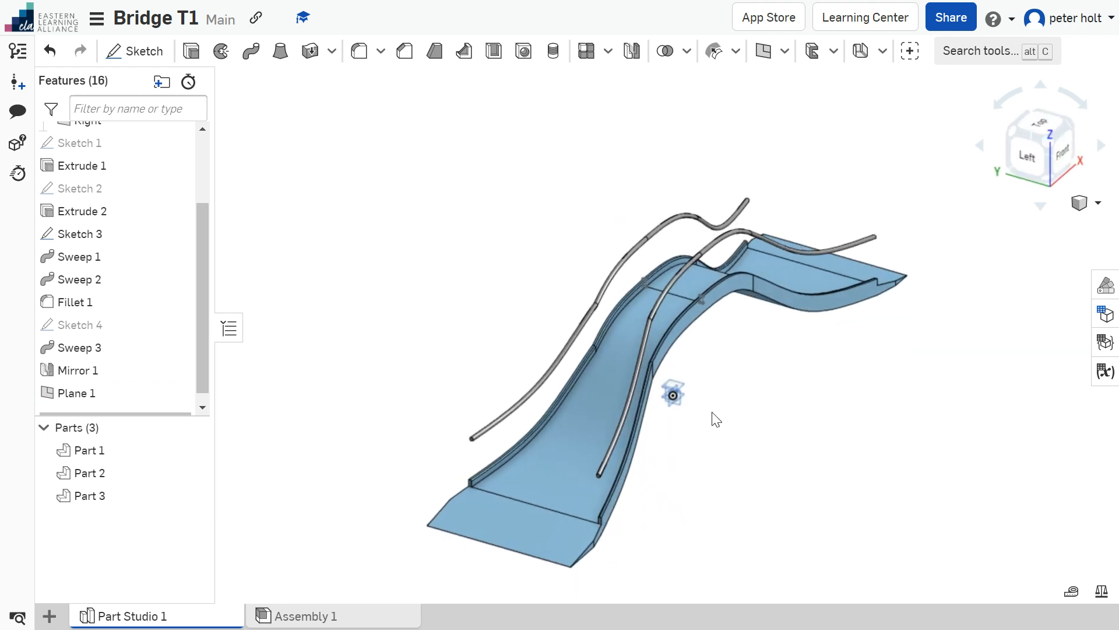
{"action": "scroll", "coordinate": [661, 412], "scroll_direction": "up", "scroll_amount": 5}
{"action": "left_click", "coordinate": [717, 353]}
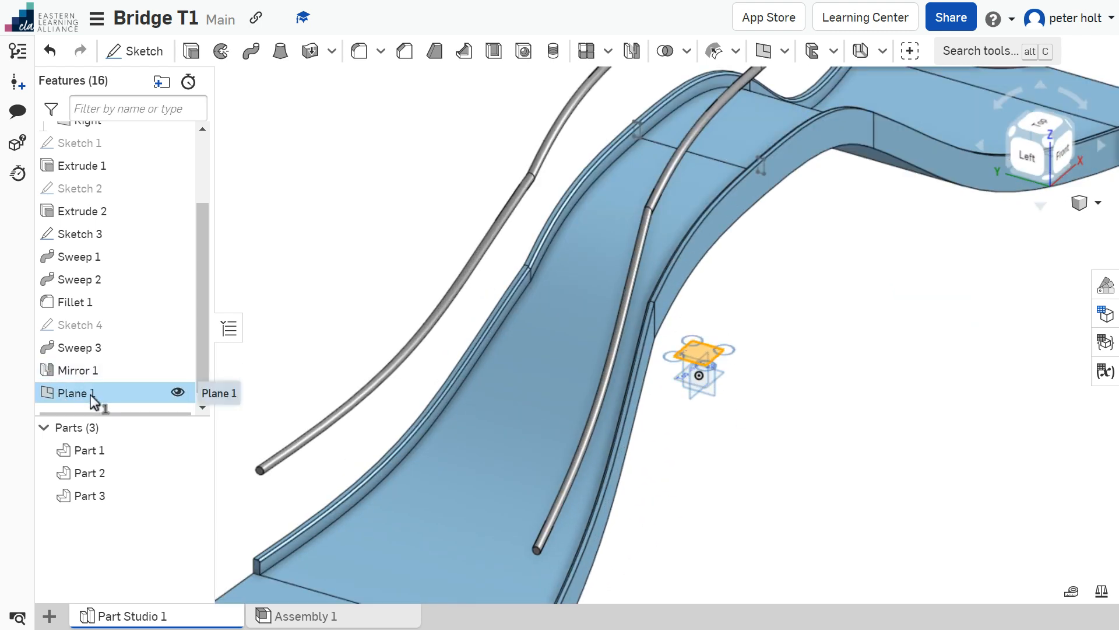
{"action": "scroll", "coordinate": [752, 400], "scroll_direction": "down", "scroll_amount": 4}
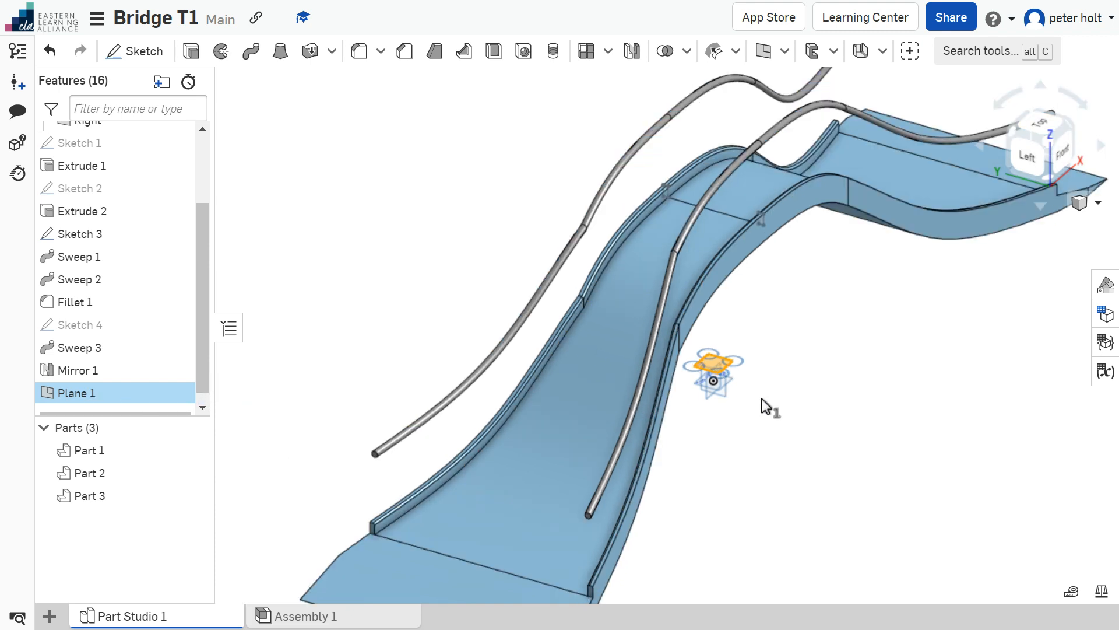
{"action": "left_click", "coordinate": [145, 51]}
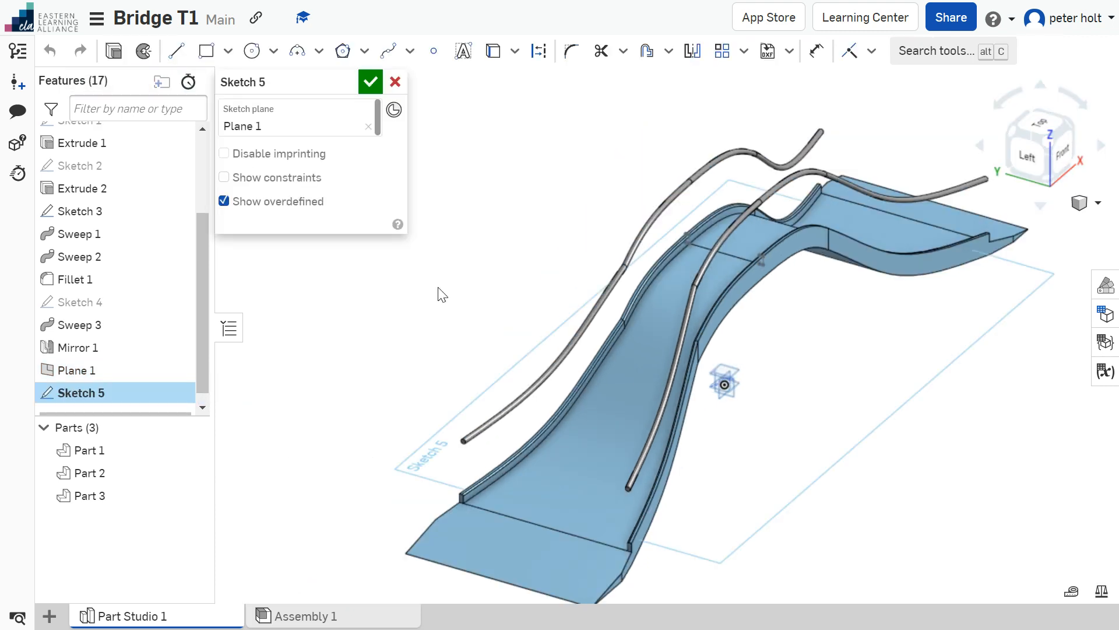
{"action": "left_click", "coordinate": [1042, 125]}
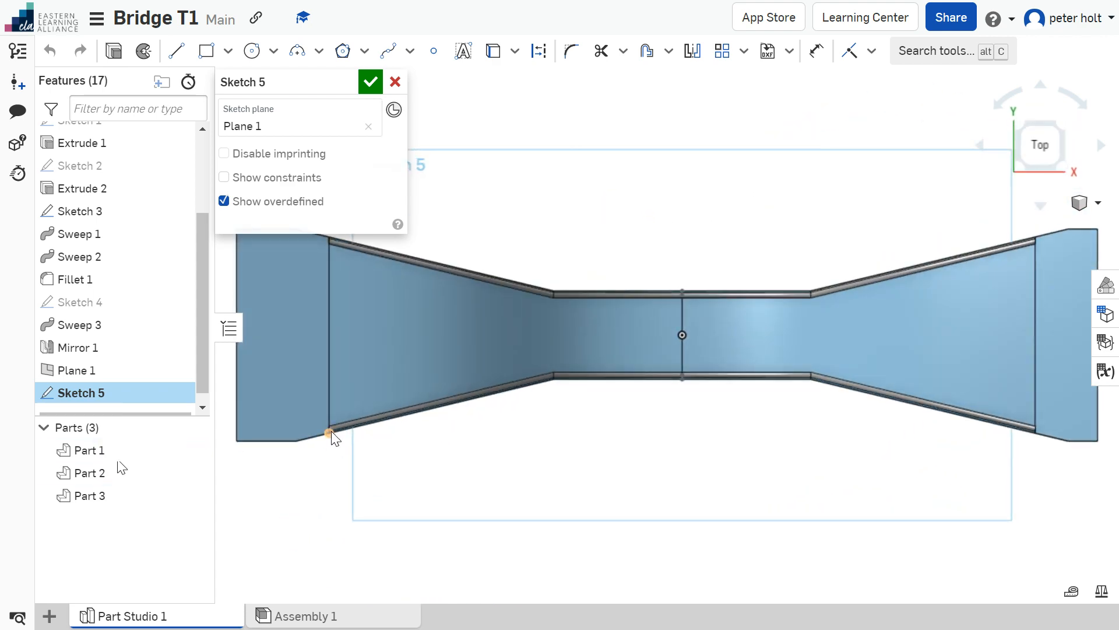
- Try to sketch a small polygon over the lower end of the handrail on the front side of the bridge
{"action": "scroll", "coordinate": [331, 434], "scroll_direction": "up", "scroll_amount": 6}
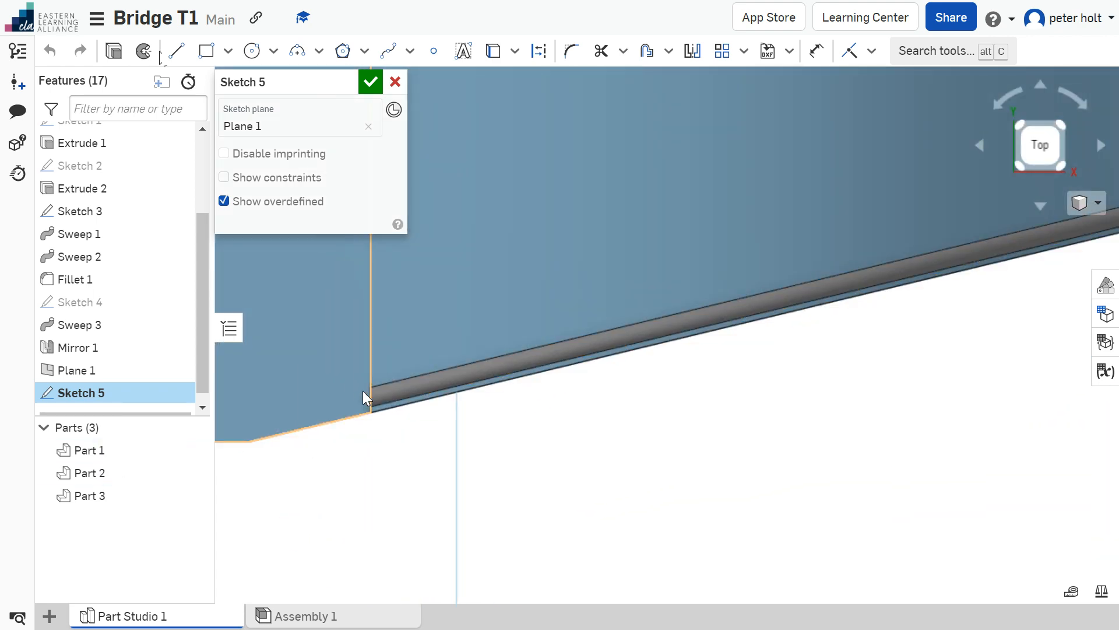
{"action": "scroll", "coordinate": [369, 396], "scroll_direction": "up", "scroll_amount": 2}
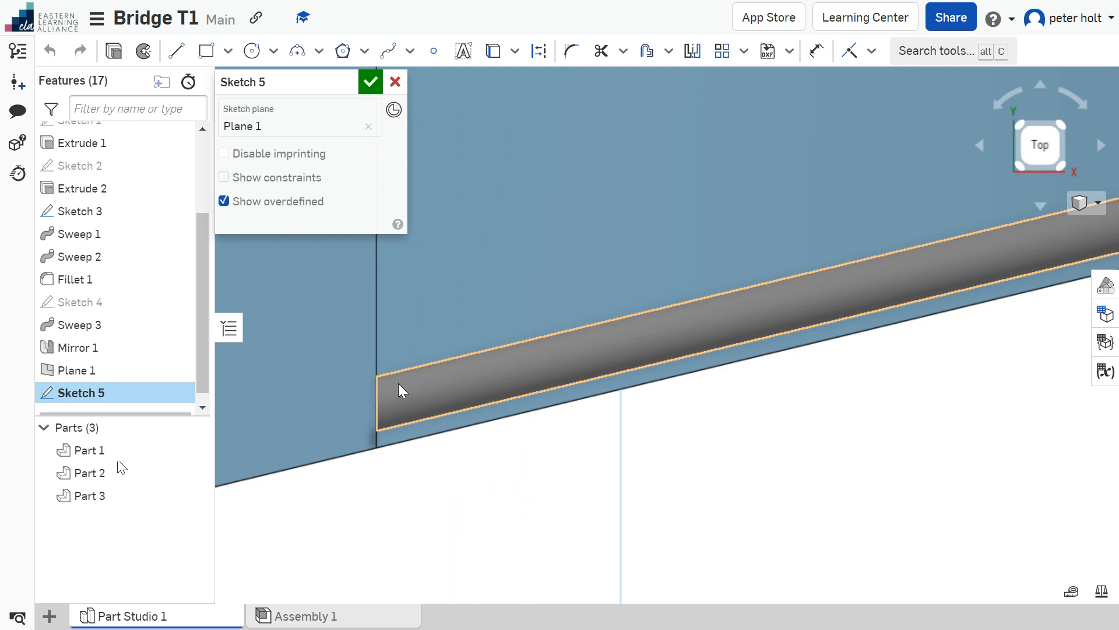
{"action": "left_click", "coordinate": [344, 53]}
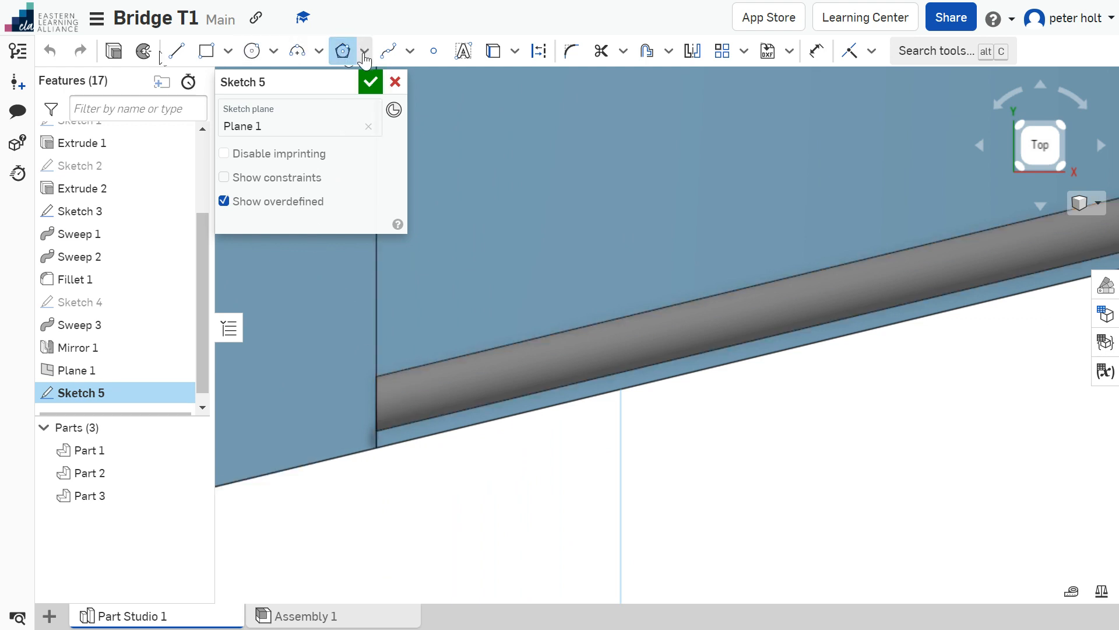
{"action": "left_click", "coordinate": [394, 390]}
{"action": "left_click", "coordinate": [414, 392]}
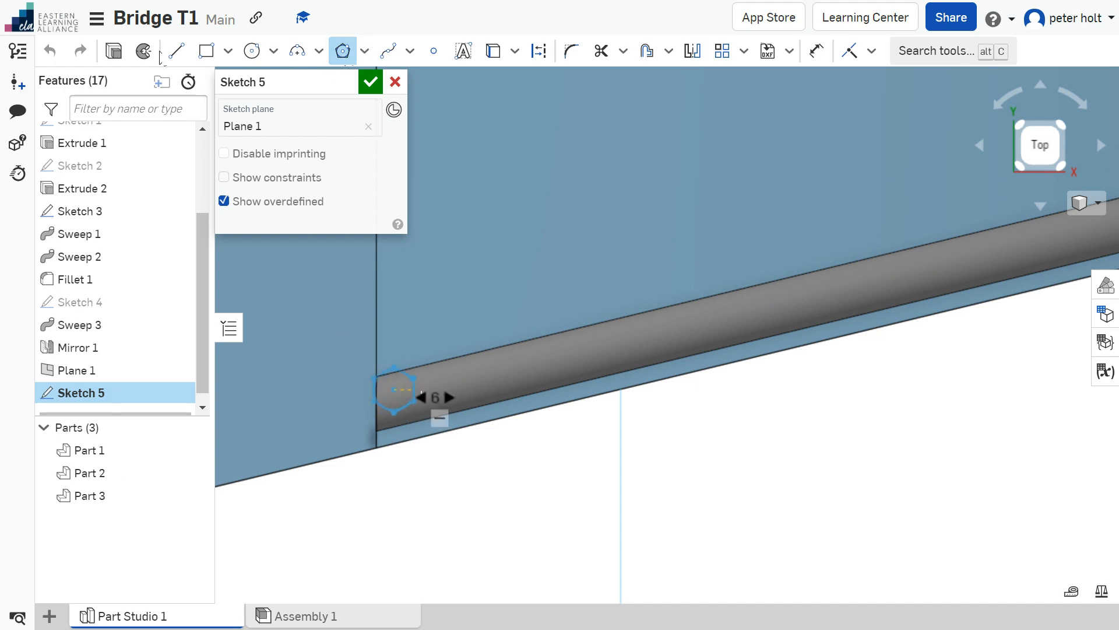
{"action": "left_click", "coordinate": [420, 383]}
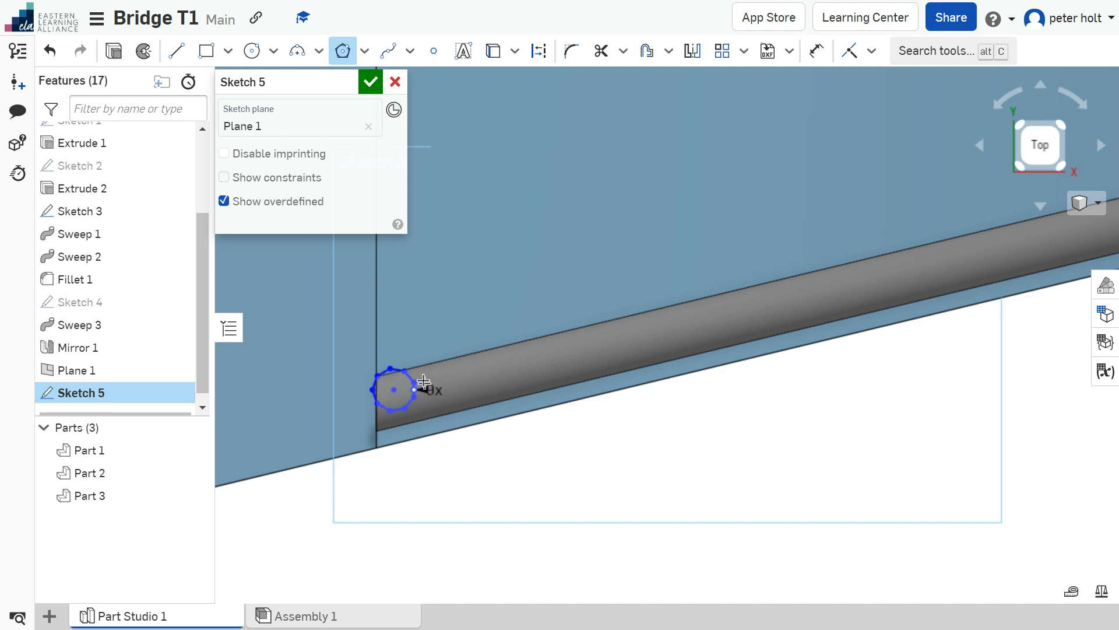
{"action": "key", "text": "ctrl+z"}
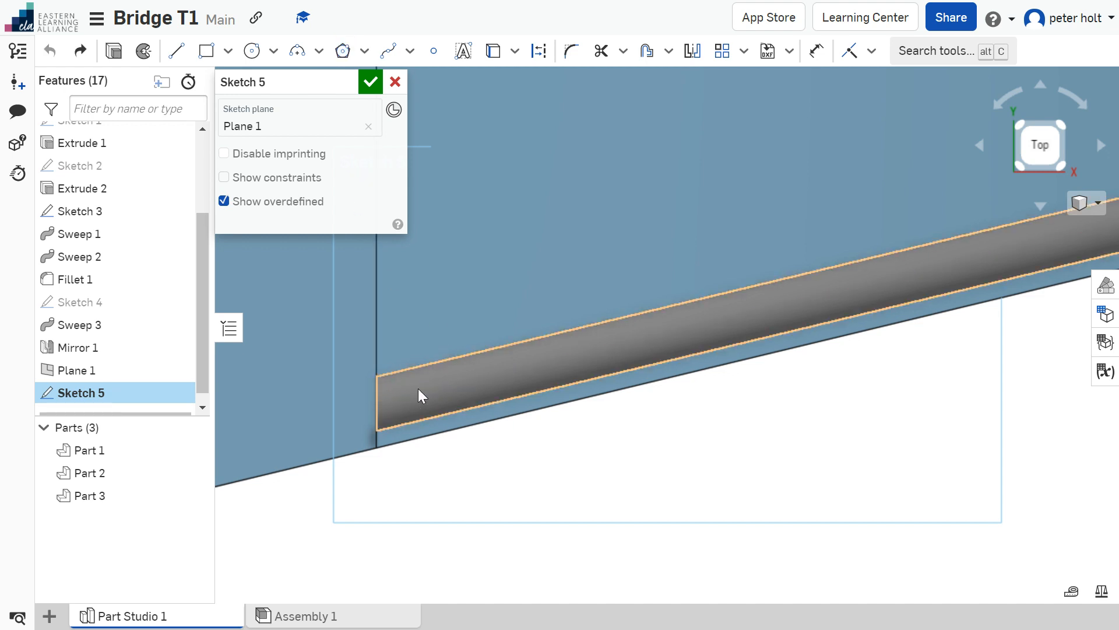
- Sketch a small six-sided polygon centred over the lower end of the front handrail and finish the sketch
{"action": "left_click", "coordinate": [343, 50]}
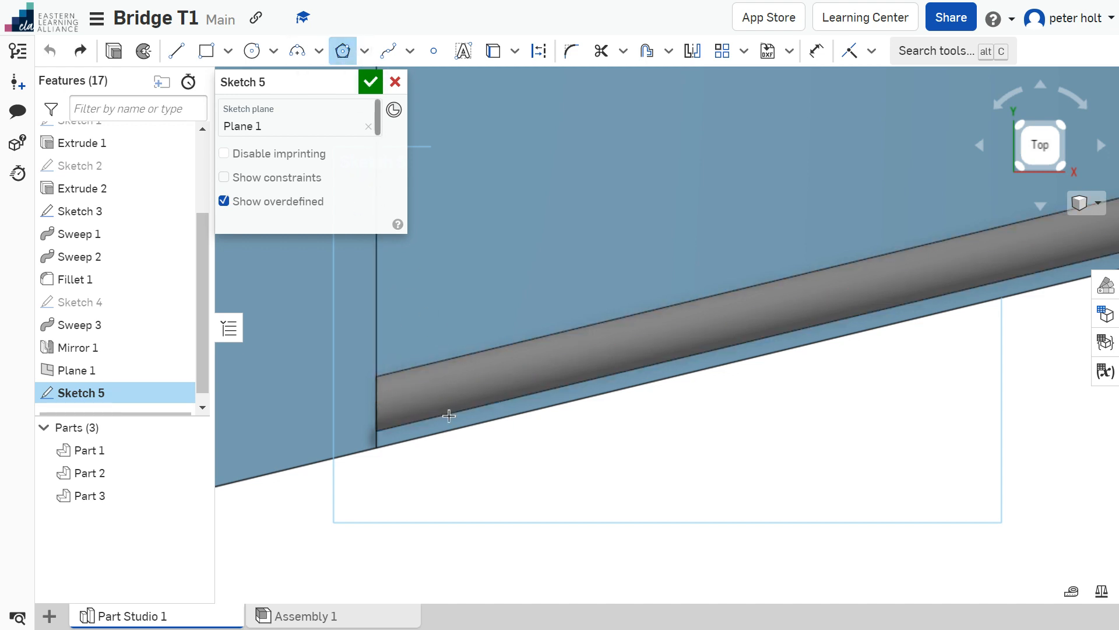
{"action": "left_click", "coordinate": [404, 397]}
{"action": "left_click", "coordinate": [421, 407]}
{"action": "left_click", "coordinate": [424, 399]}
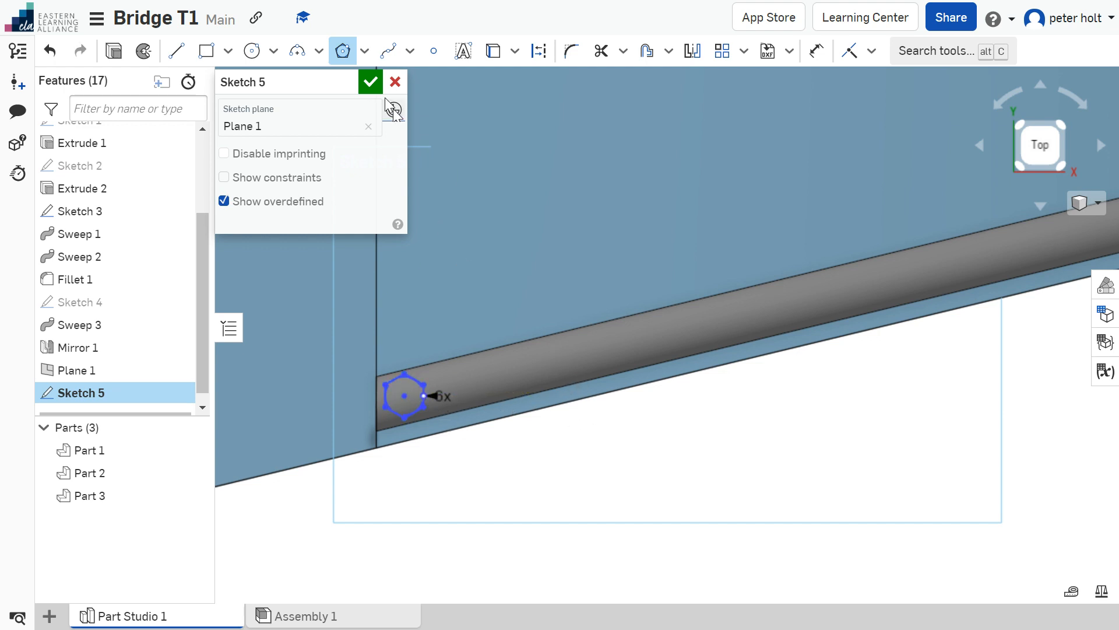
{"action": "left_click", "coordinate": [371, 83]}
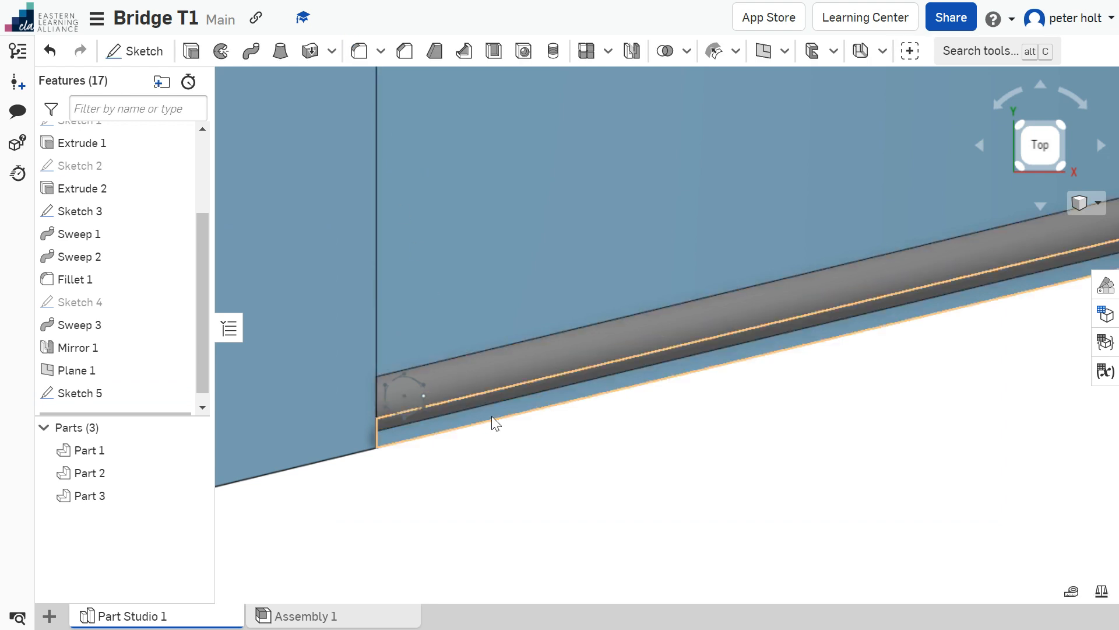
- Extrude the hexagon of Sketch 5 as a new solid, blind, about 0.5 m upward to meet the handrail's end
{"action": "left_click", "coordinate": [1022, 128]}
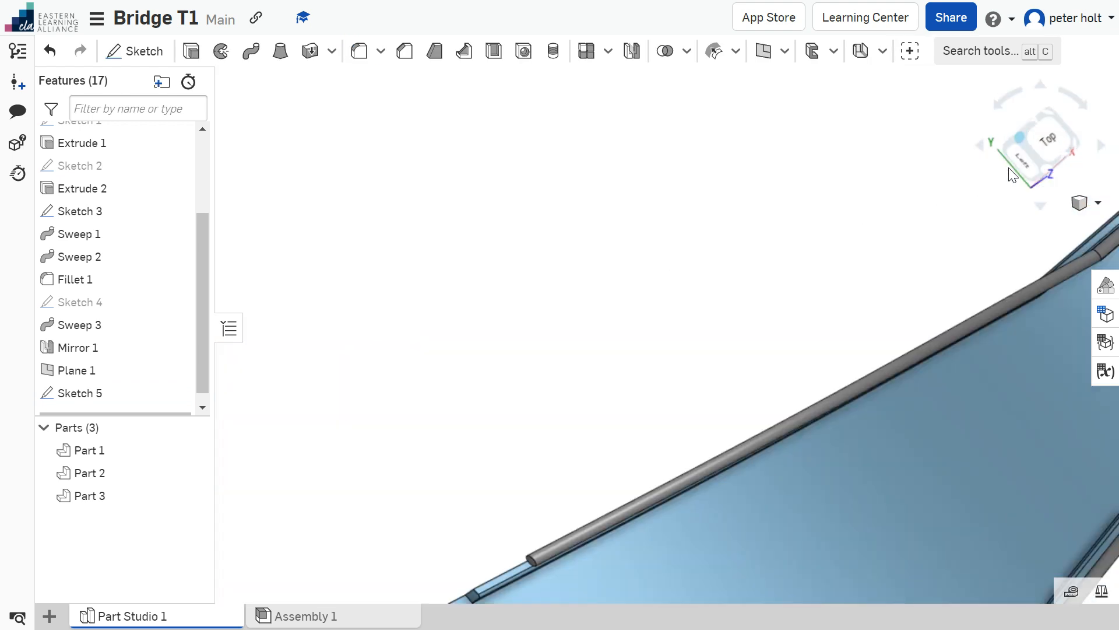
{"action": "scroll", "coordinate": [992, 463], "scroll_direction": "up", "scroll_amount": 5}
{"action": "scroll", "coordinate": [950, 316], "scroll_direction": "up", "scroll_amount": 3}
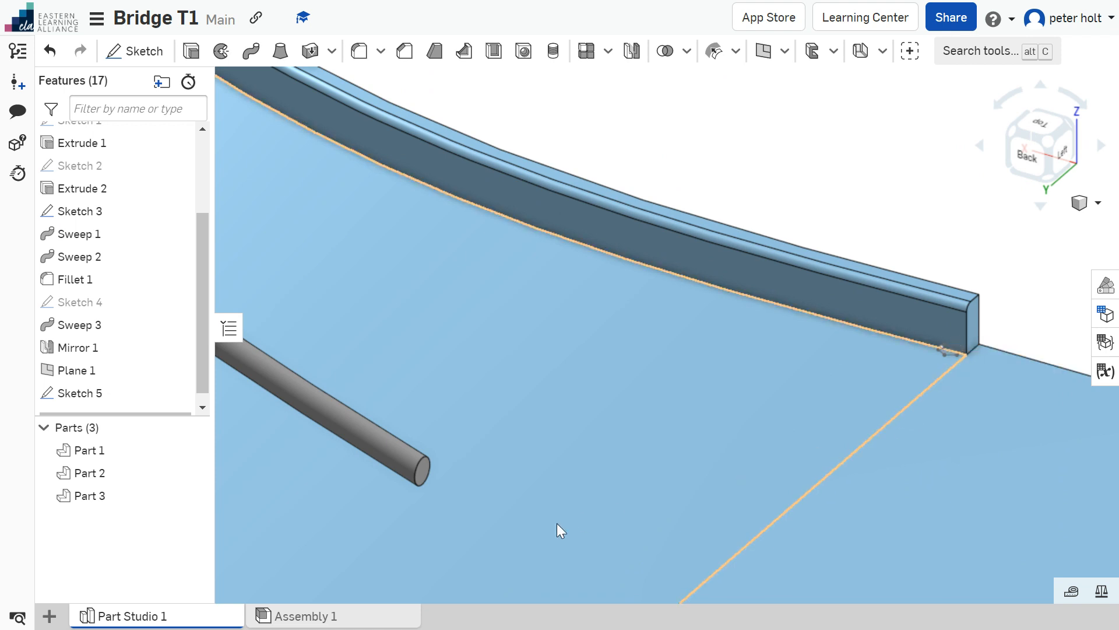
{"action": "scroll", "coordinate": [956, 353], "scroll_direction": "down", "scroll_amount": 3}
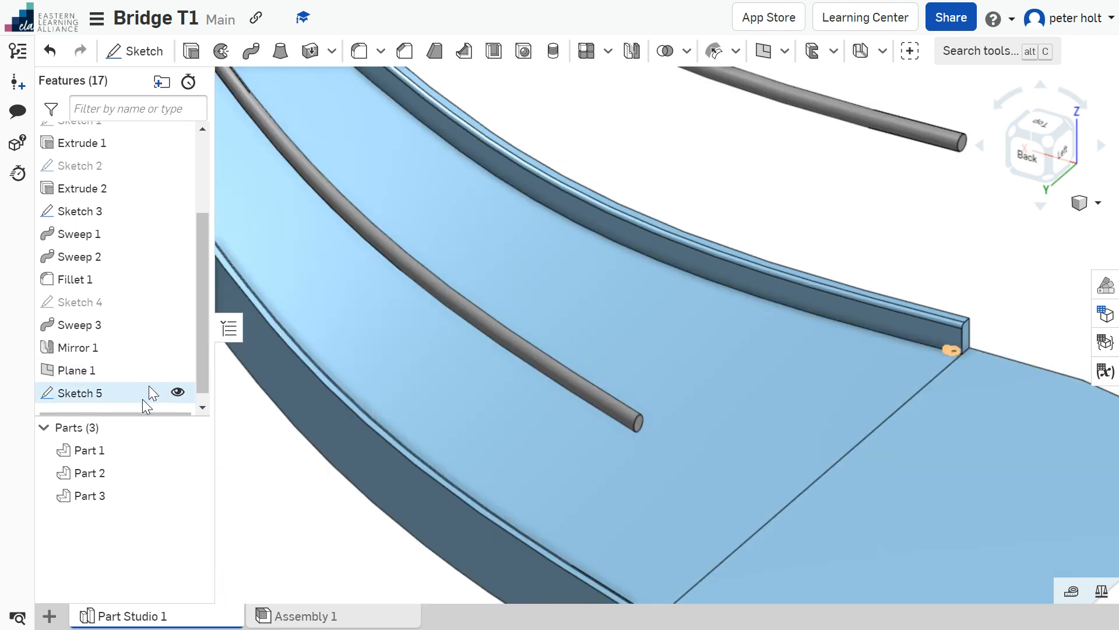
{"action": "left_click", "coordinate": [113, 400]}
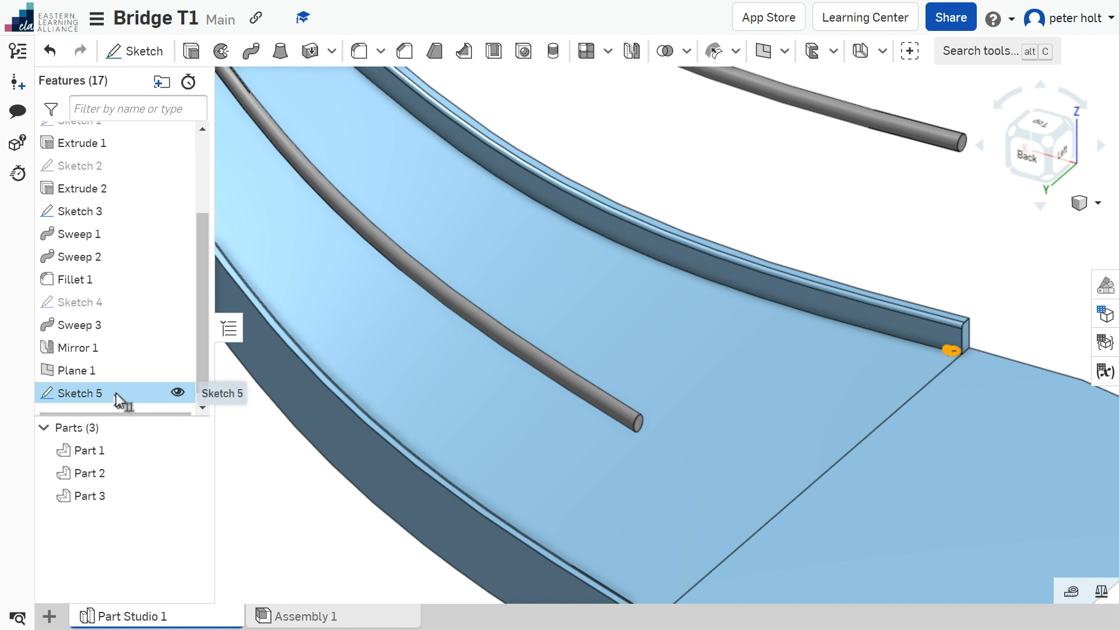
{"action": "left_click", "coordinate": [193, 54]}
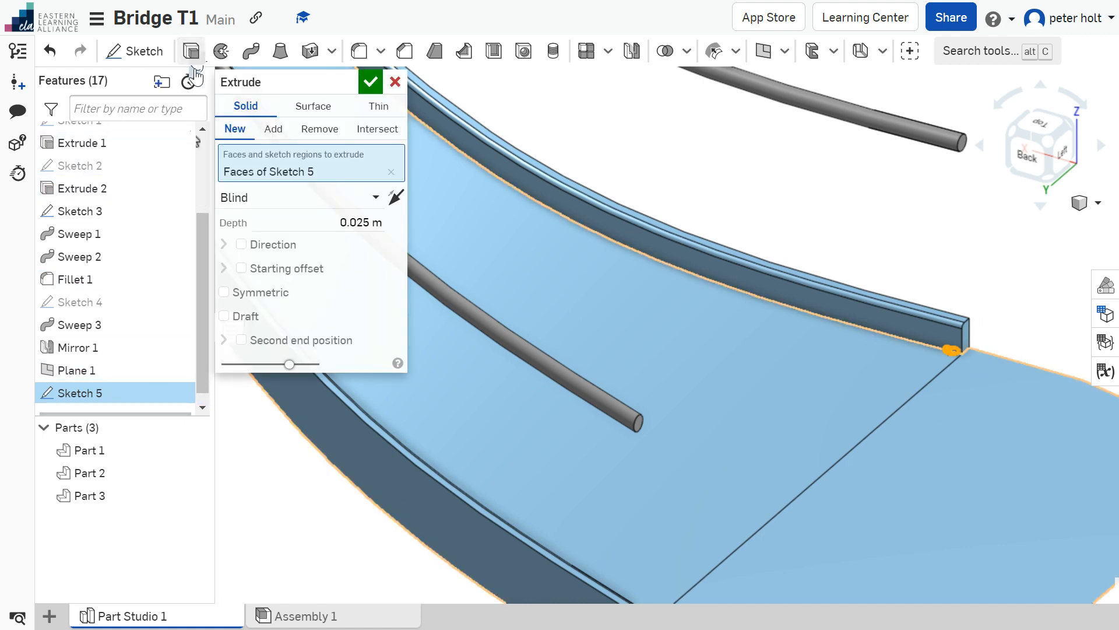
{"action": "left_click_drag", "start_coordinate": [954, 319], "coordinate": [958, 118]}
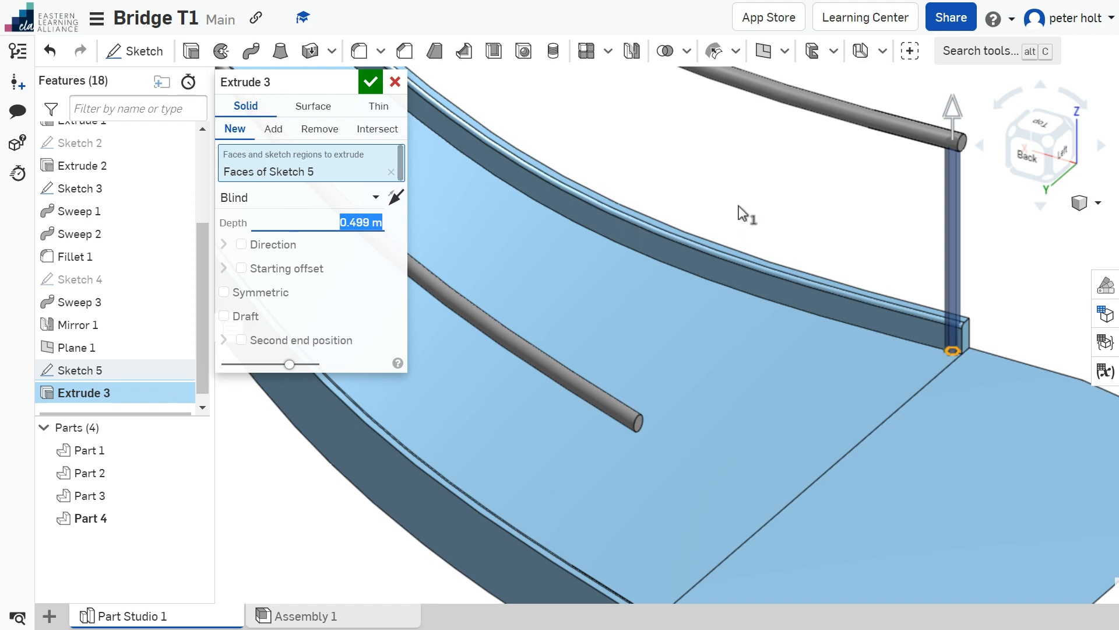
{"action": "left_click_drag", "start_coordinate": [955, 120], "coordinate": [955, 121]}
{"action": "left_click", "coordinate": [366, 83]}
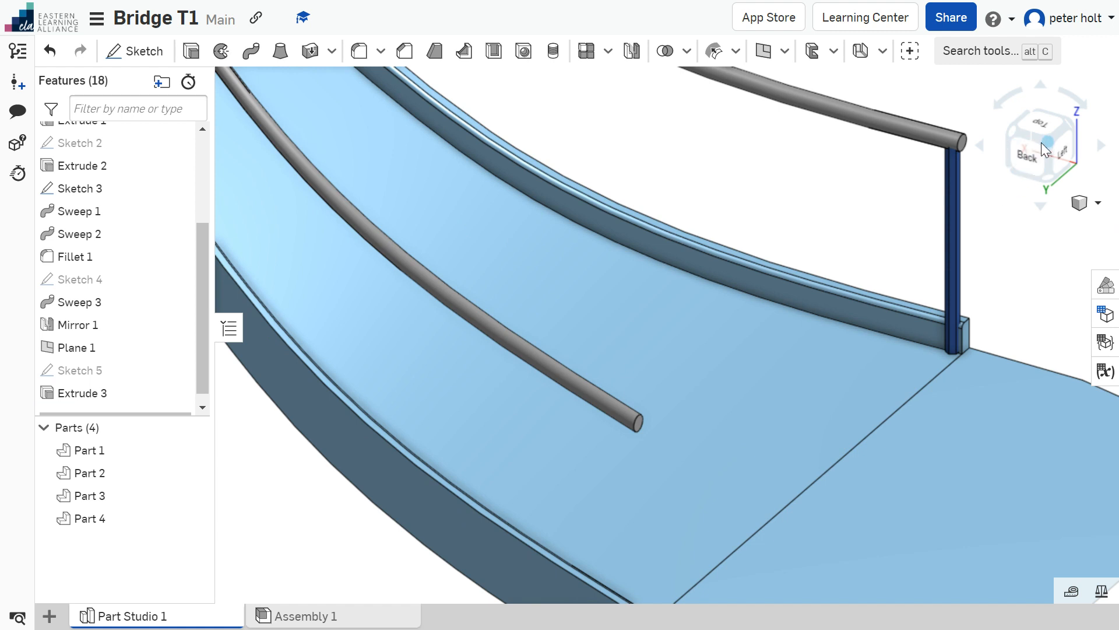
- Try a linear part pattern of the handrail post (Part 4), using the bridge's curved side face from Extrude 2 as direction
{"action": "left_click", "coordinate": [1042, 143]}
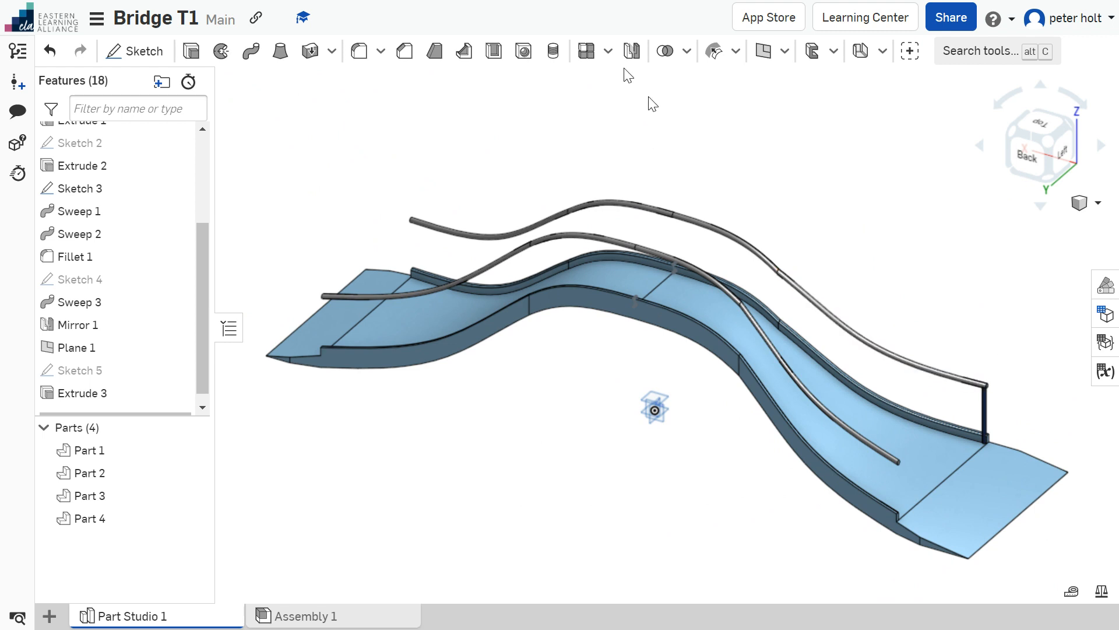
{"action": "left_click", "coordinate": [609, 52]}
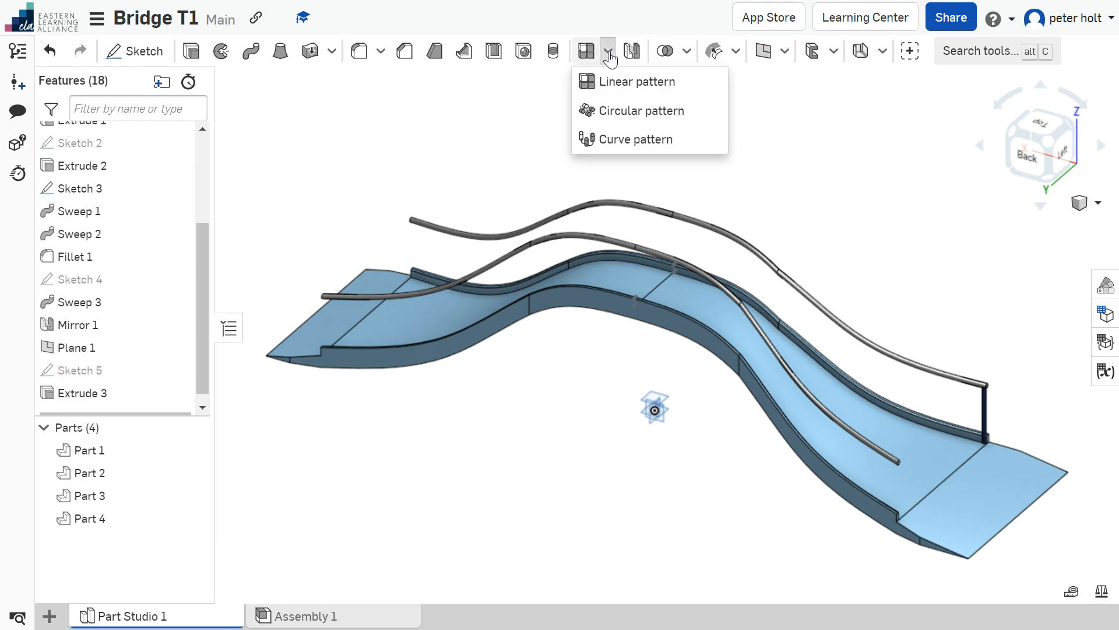
{"action": "left_click", "coordinate": [659, 89]}
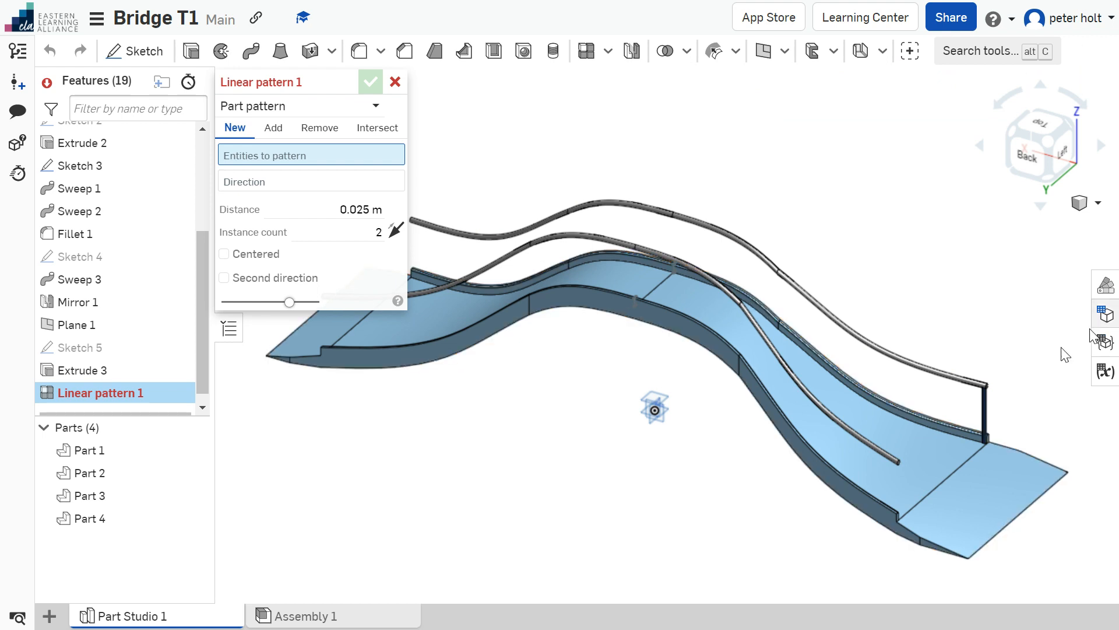
{"action": "left_click", "coordinate": [1066, 144]}
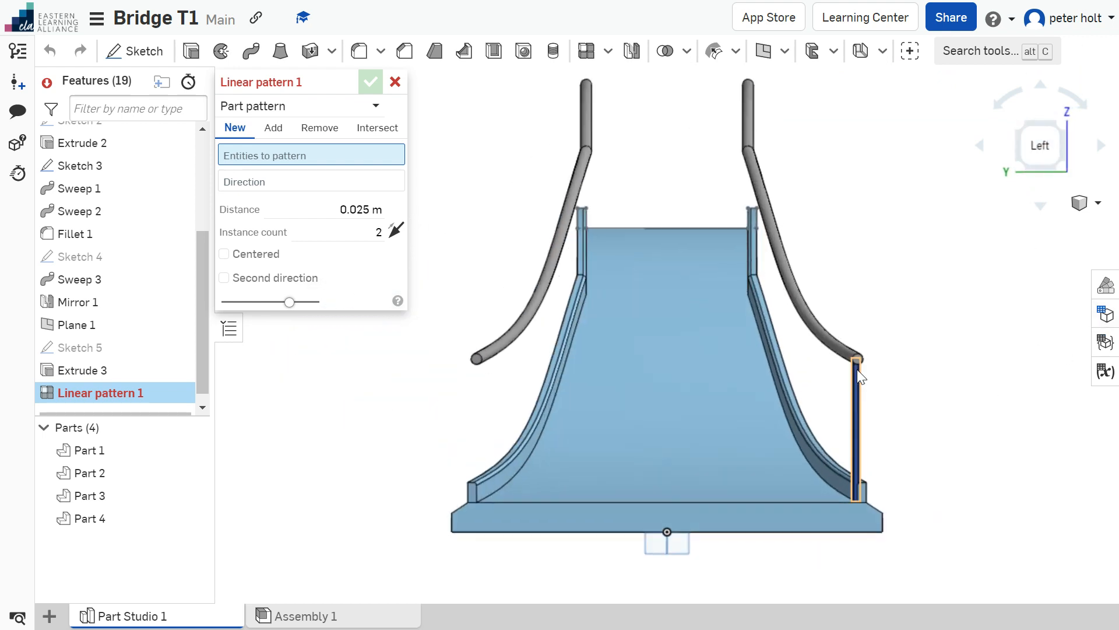
{"action": "left_click", "coordinate": [855, 415]}
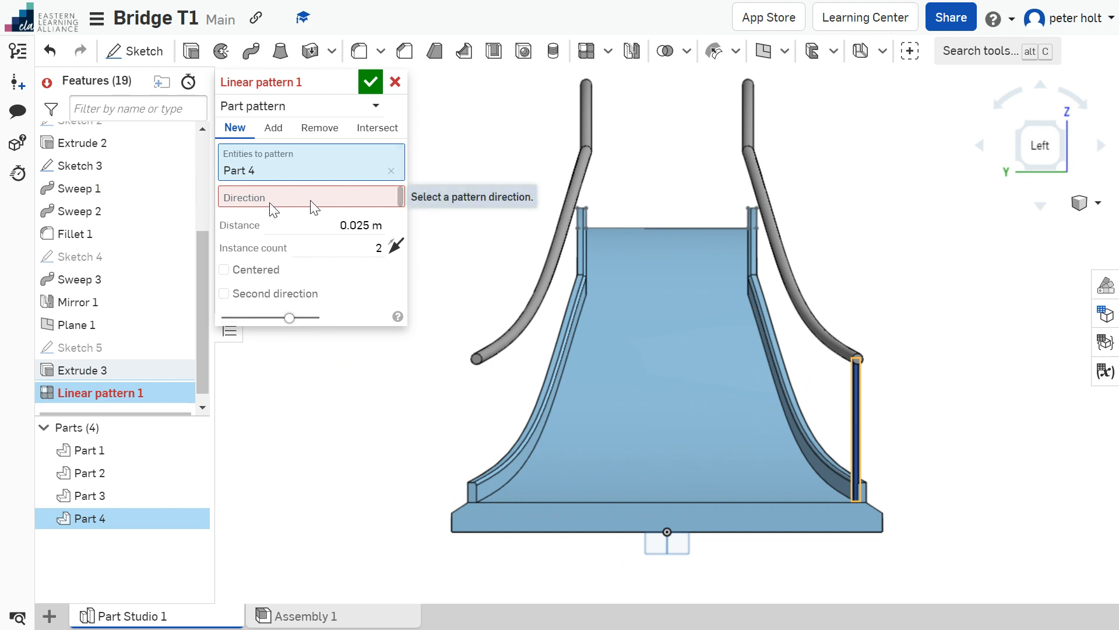
{"action": "left_click", "coordinate": [343, 195]}
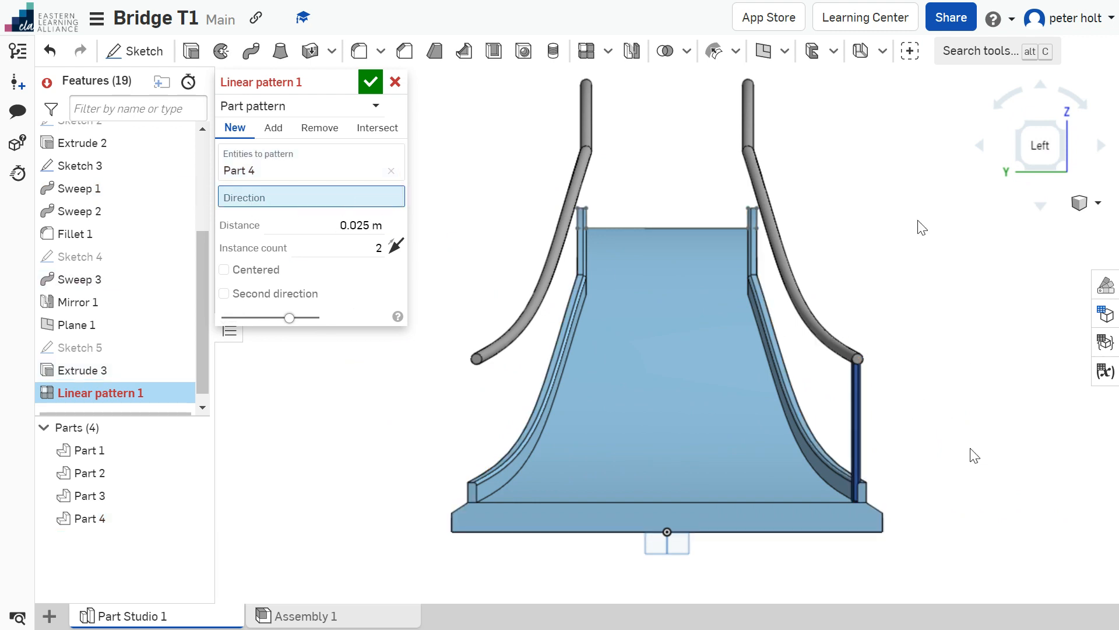
{"action": "left_click", "coordinate": [1060, 123]}
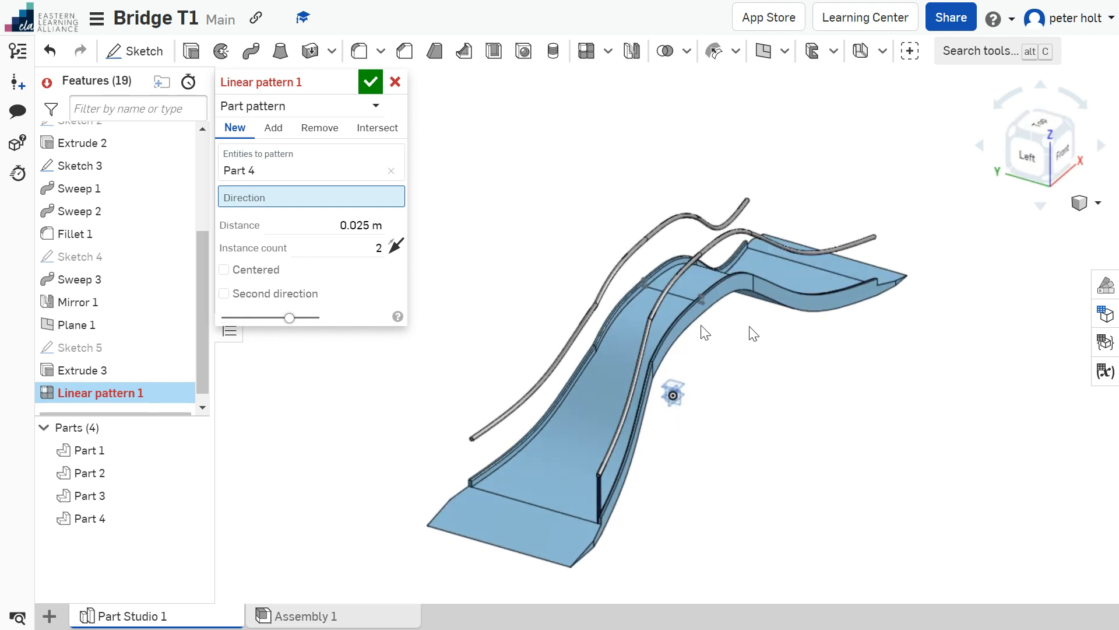
{"action": "left_click", "coordinate": [637, 437]}
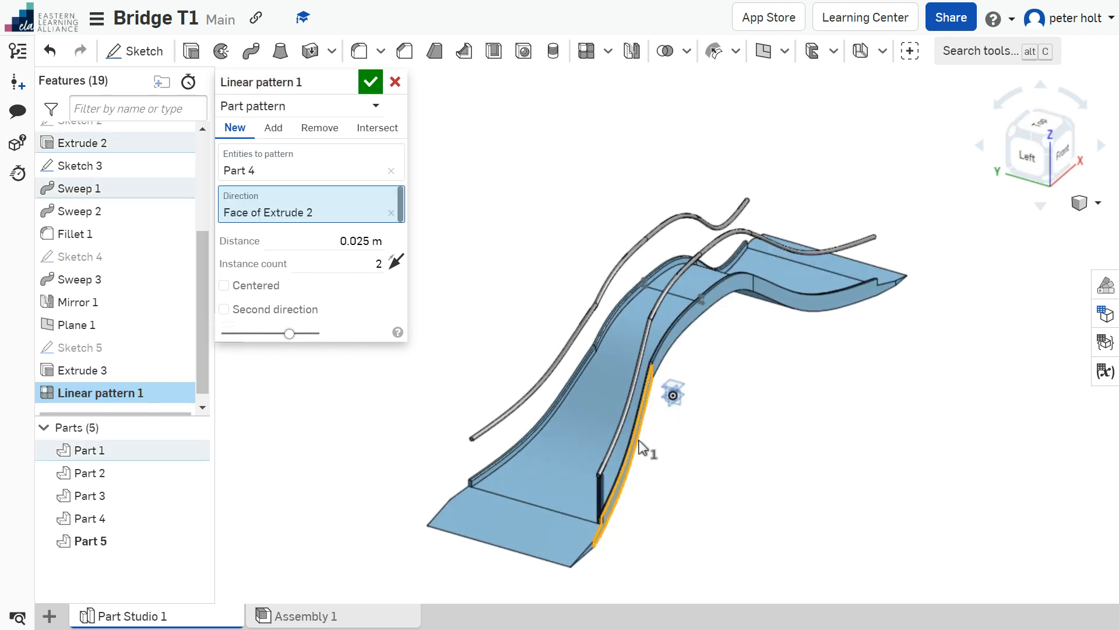
- Try a distance of 0.1 m for the post's linear pattern, check the preview against the handrail and cancel the pattern
{"action": "scroll", "coordinate": [628, 510], "scroll_direction": "up", "scroll_amount": 5}
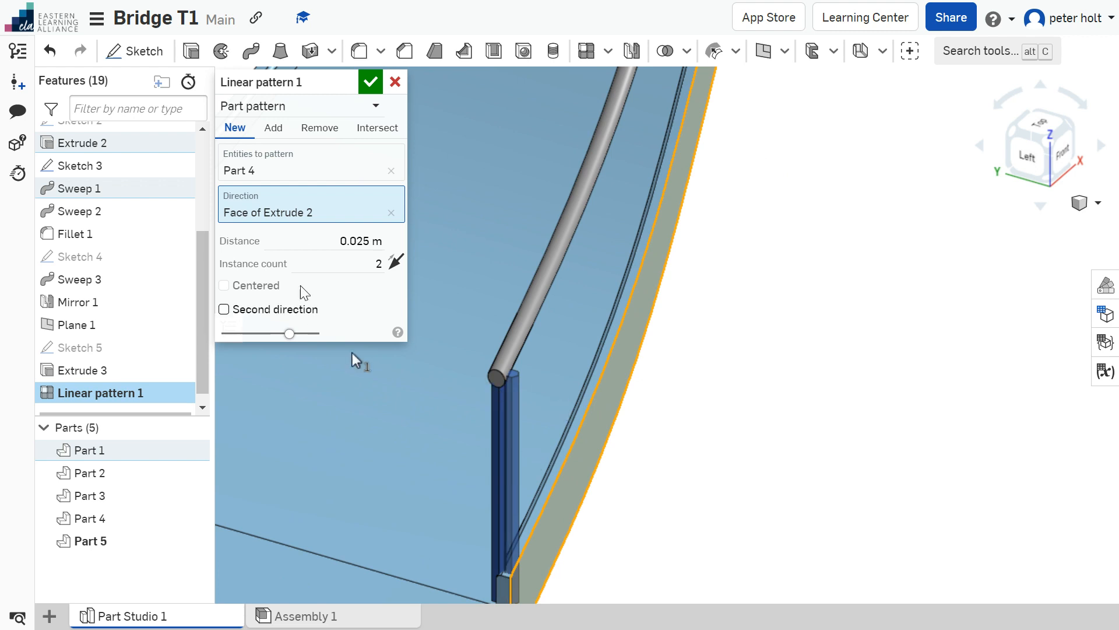
{"action": "left_click", "coordinate": [361, 243]}
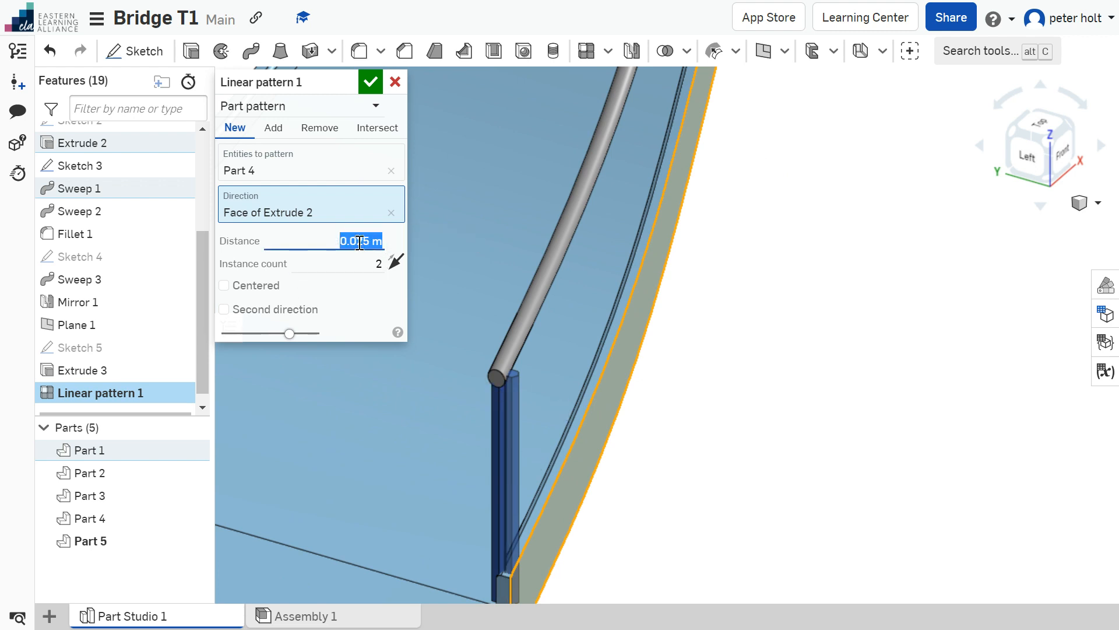
{"action": "type", "text": "0.025 m"}
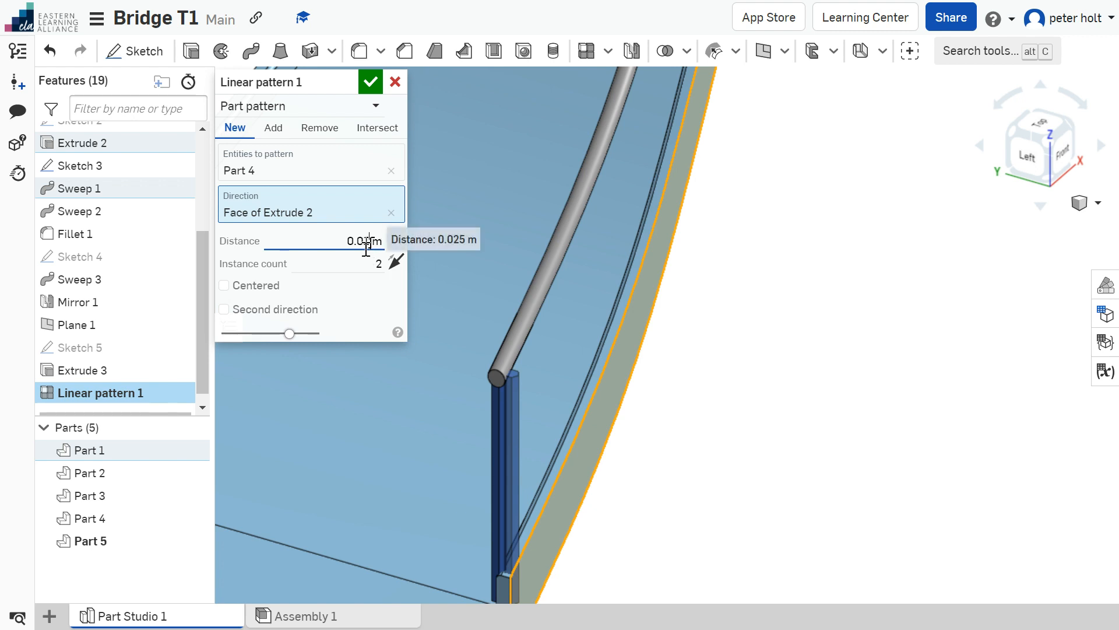
{"action": "left_click", "coordinate": [365, 241]}
{"action": "key", "text": "BackSpace"}
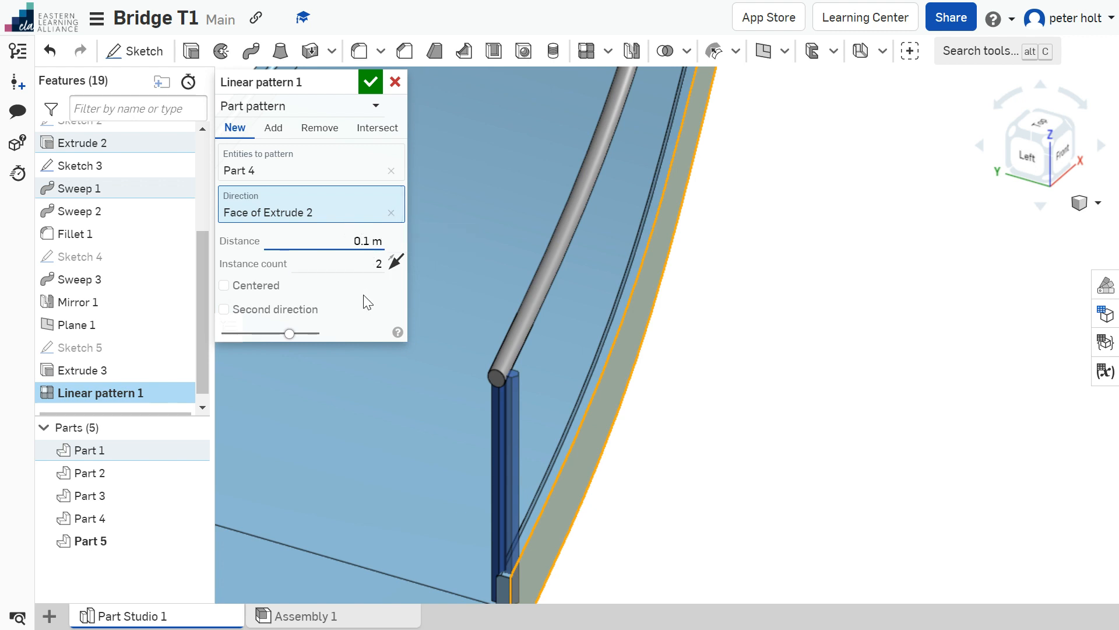
{"action": "key", "text": "Return"}
{"action": "scroll", "coordinate": [623, 395], "scroll_direction": "down", "scroll_amount": 3}
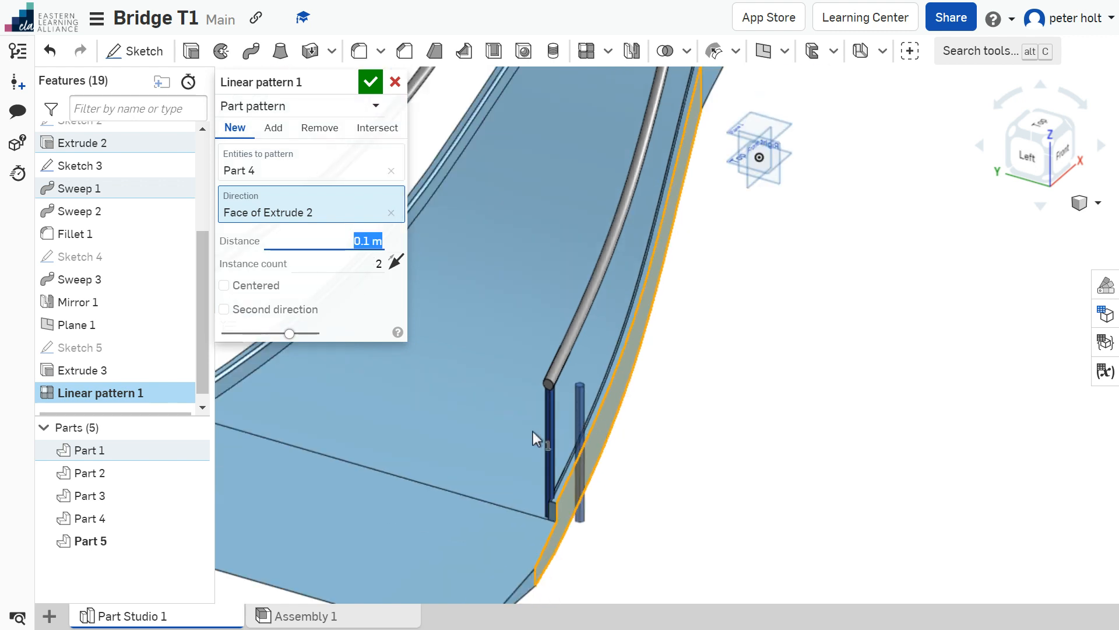
{"action": "scroll", "coordinate": [618, 450], "scroll_direction": "down", "scroll_amount": 5}
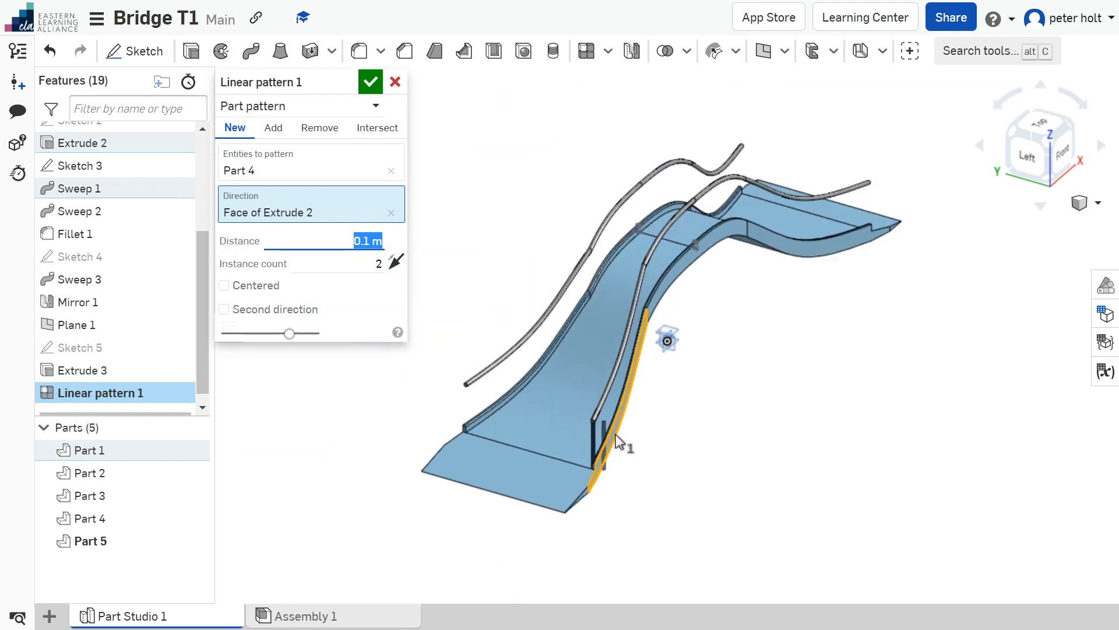
{"action": "scroll", "coordinate": [619, 446], "scroll_direction": "up", "scroll_amount": 5}
{"action": "scroll", "coordinate": [616, 438], "scroll_direction": "down", "scroll_amount": 5}
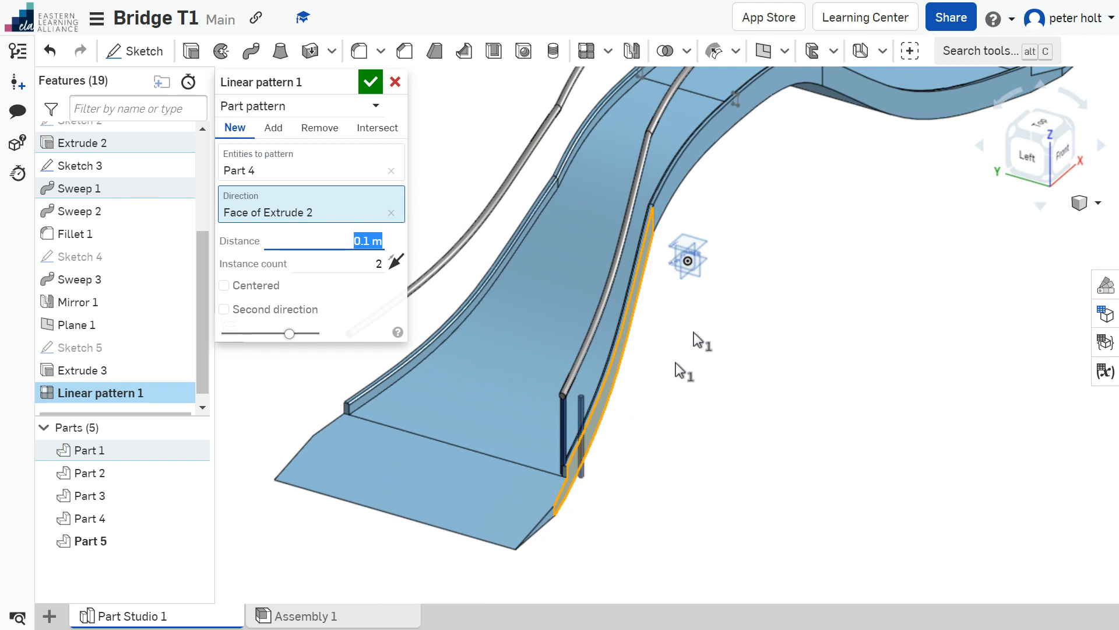
{"action": "left_click", "coordinate": [397, 82]}
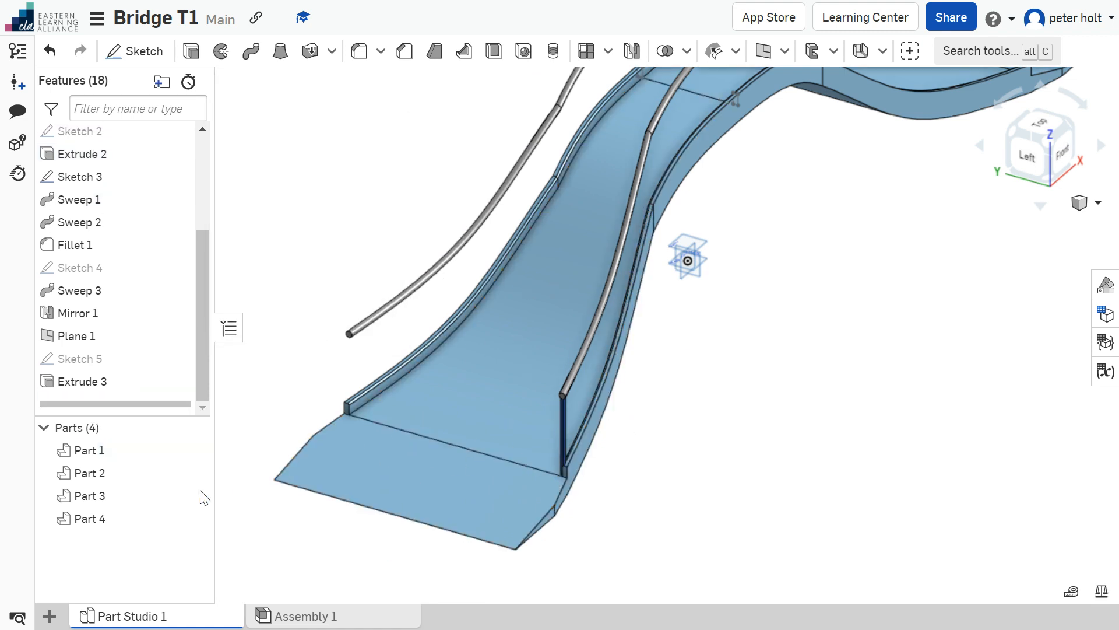
- Copy the handrail post (Part 4) with a Translate by line transform along the curb's curved Fillet 1 edge beside it
{"action": "left_click", "coordinate": [109, 519]}
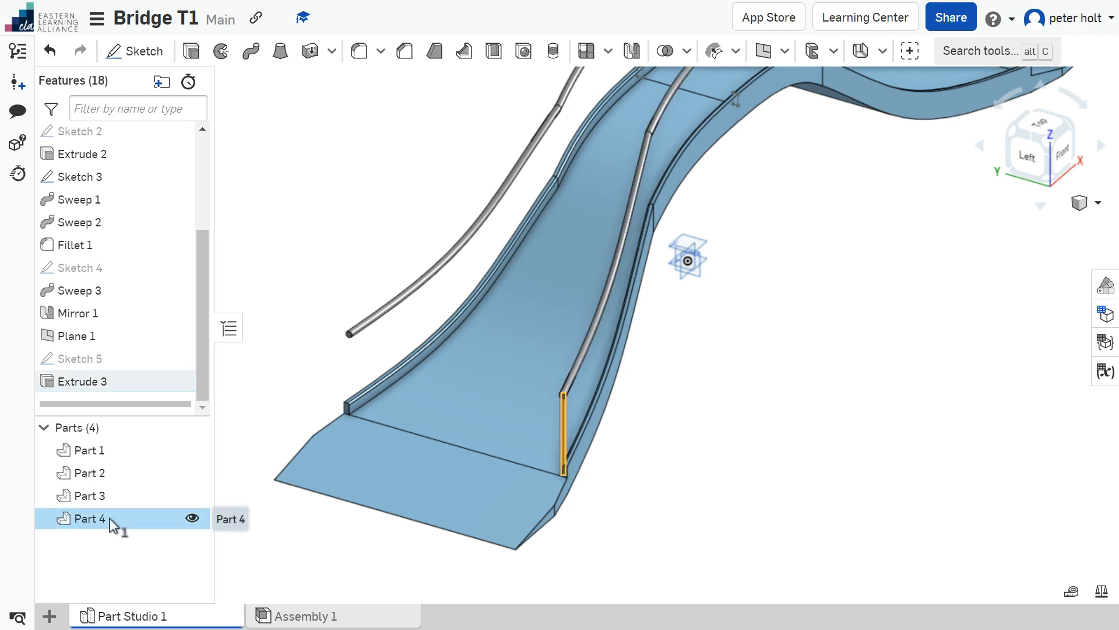
{"action": "right_click", "coordinate": [110, 520]}
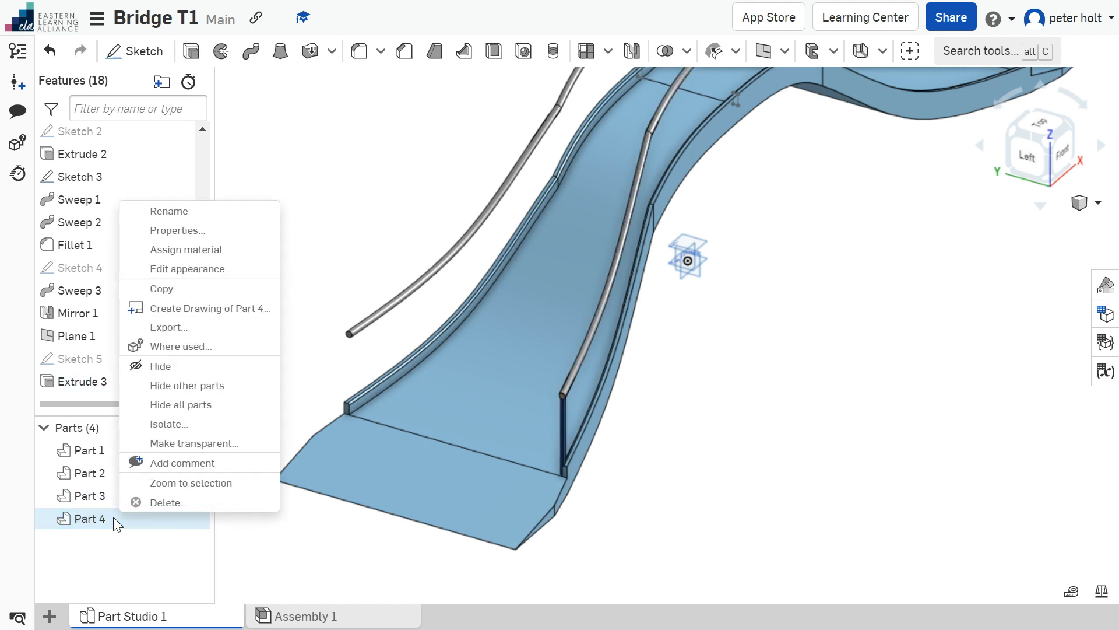
{"action": "left_click", "coordinate": [236, 290]}
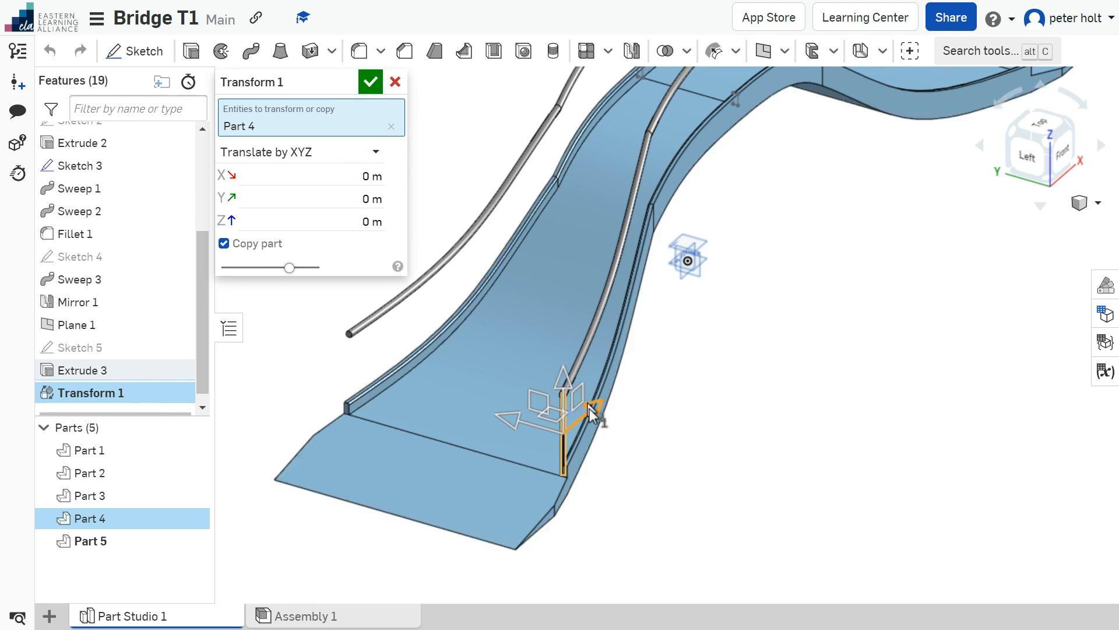
{"action": "left_click", "coordinate": [376, 151]}
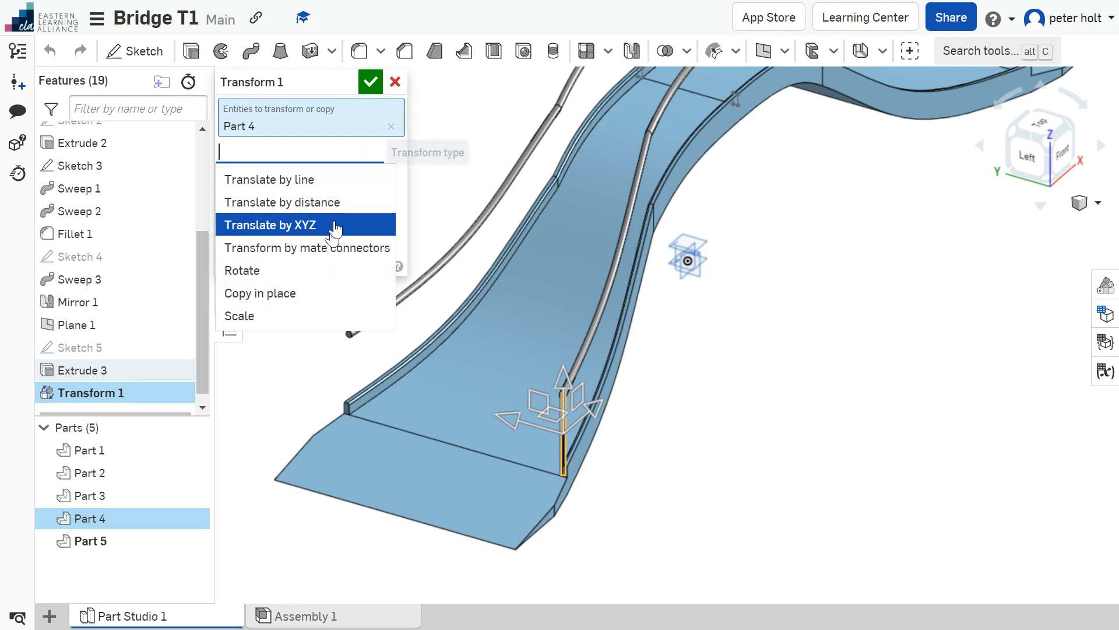
{"action": "left_click", "coordinate": [313, 181]}
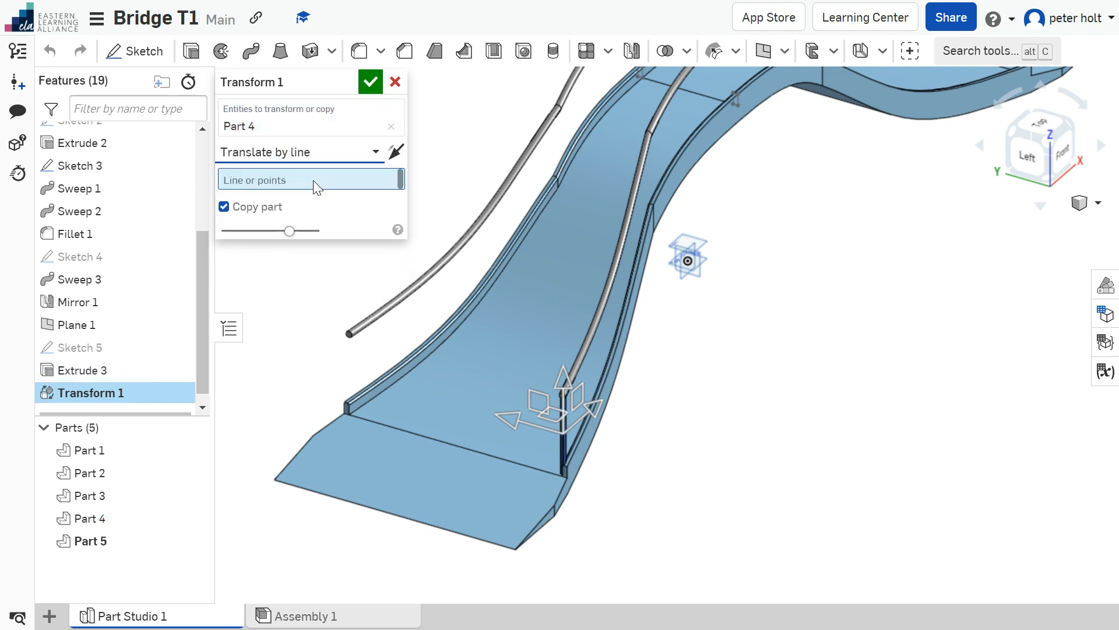
{"action": "left_click", "coordinate": [624, 291]}
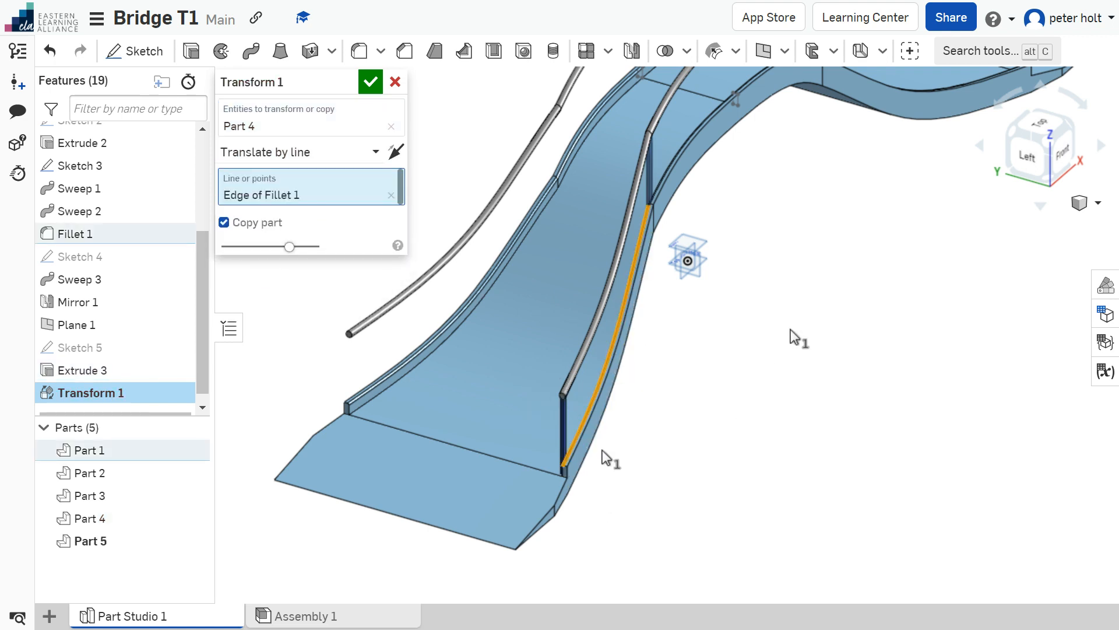
{"action": "scroll", "coordinate": [797, 292], "scroll_direction": "up", "scroll_amount": 3}
{"action": "scroll", "coordinate": [581, 190], "scroll_direction": "down", "scroll_amount": 2}
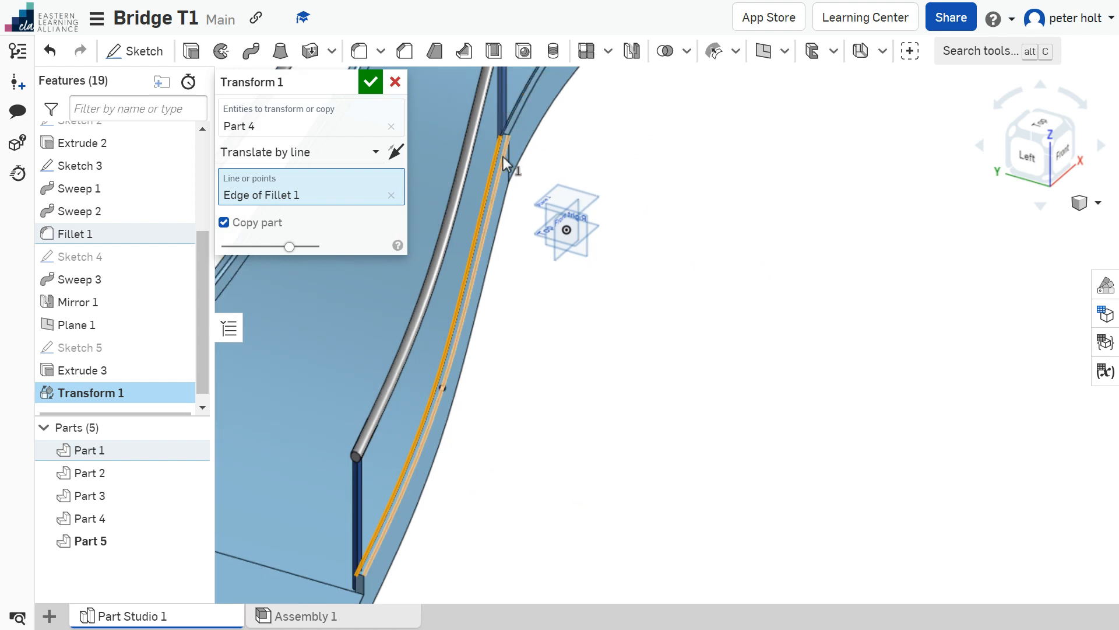
{"action": "scroll", "coordinate": [685, 307], "scroll_direction": "down", "scroll_amount": 5}
{"action": "scroll", "coordinate": [694, 327], "scroll_direction": "up", "scroll_amount": 2}
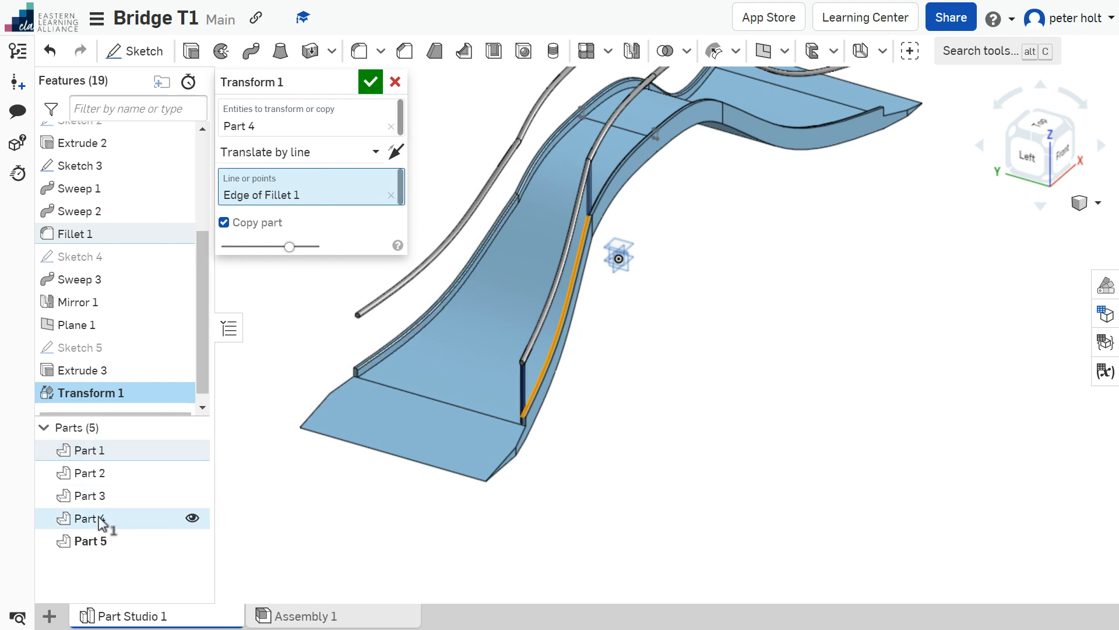
{"action": "left_click", "coordinate": [371, 82]}
{"action": "scroll", "coordinate": [814, 277], "scroll_direction": "down", "scroll_amount": 3}
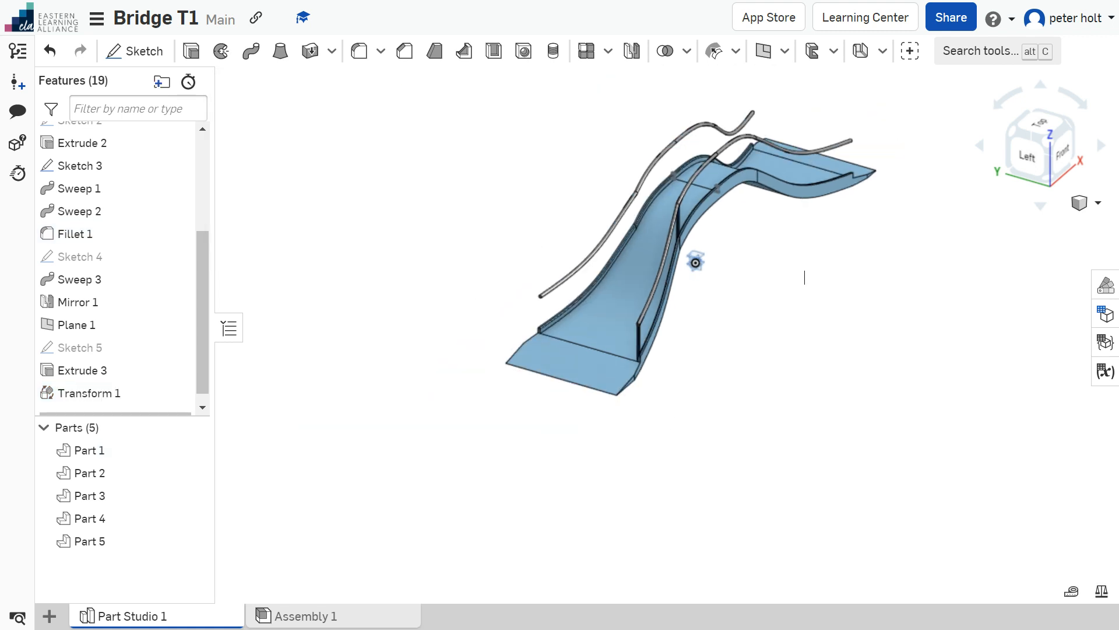
- Mirror the two handrail posts, Part 4 and Part 5, about the Right plane as new parts at the bridge's other end
{"action": "scroll", "coordinate": [796, 304], "scroll_direction": "up", "scroll_amount": 4}
{"action": "scroll", "coordinate": [792, 309], "scroll_direction": "down", "scroll_amount": 3}
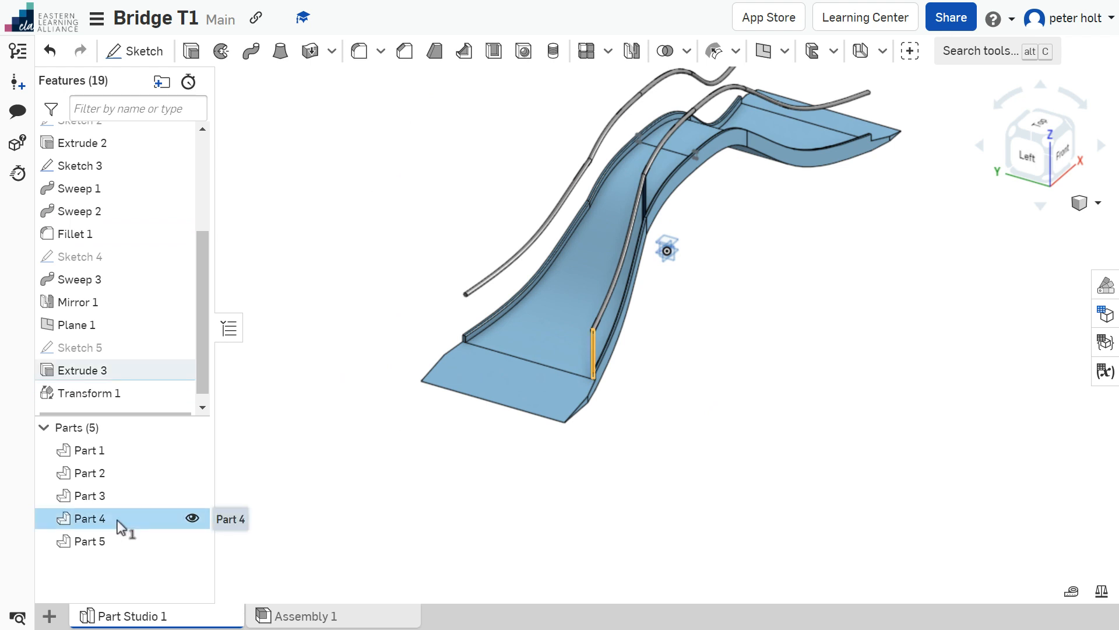
{"action": "left_click", "coordinate": [93, 541]}
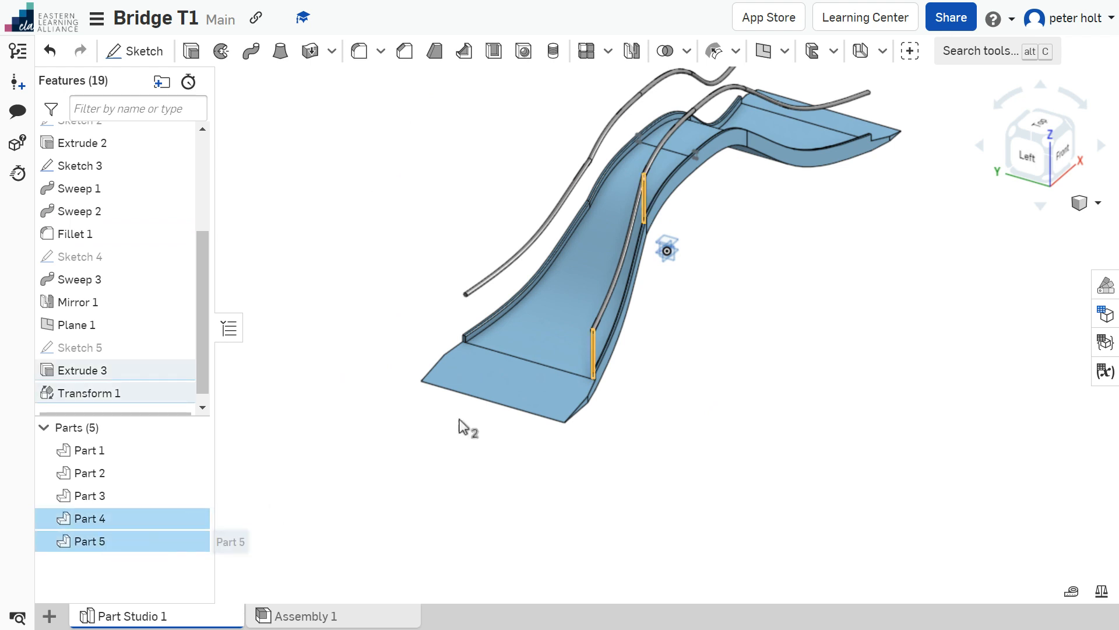
{"action": "left_click", "coordinate": [632, 53]}
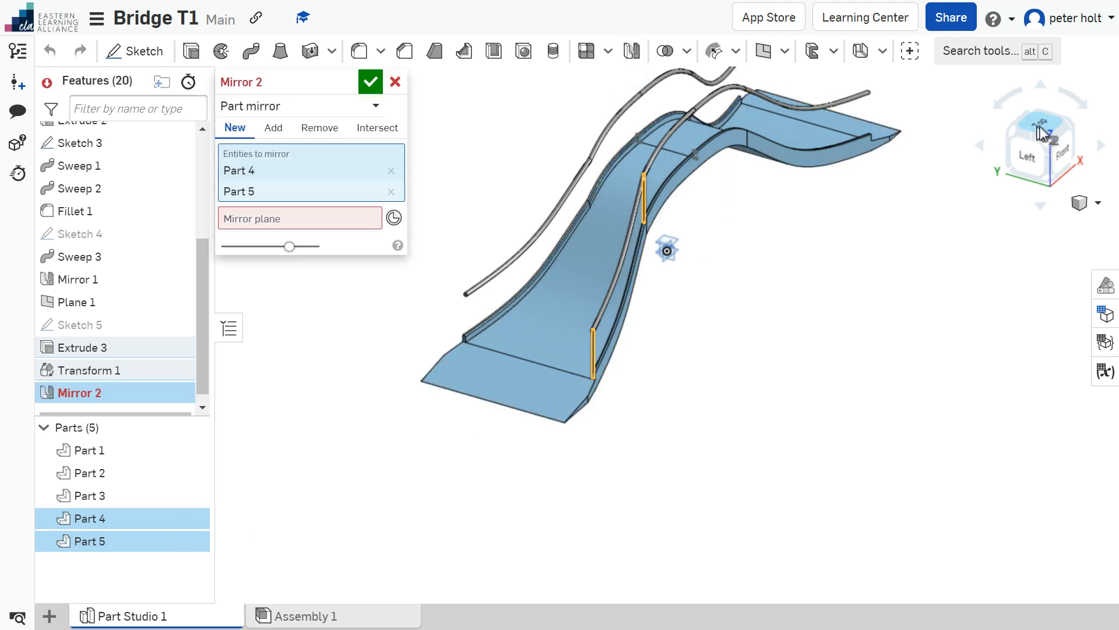
{"action": "left_click", "coordinate": [1060, 150]}
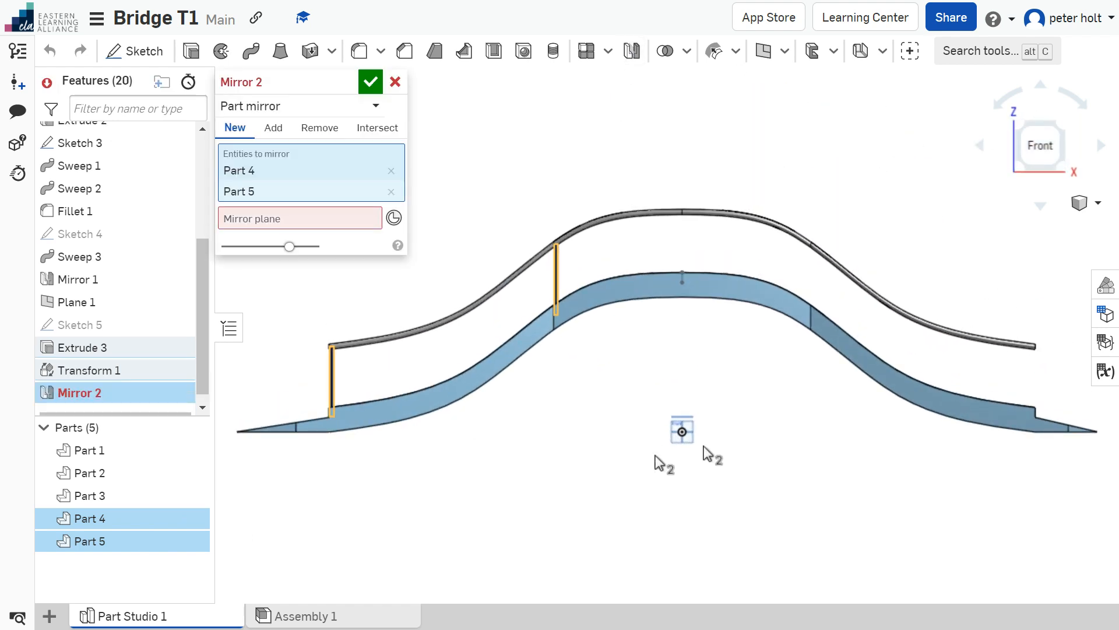
{"action": "scroll", "coordinate": [663, 446], "scroll_direction": "up", "scroll_amount": 3}
{"action": "left_click", "coordinate": [243, 217]}
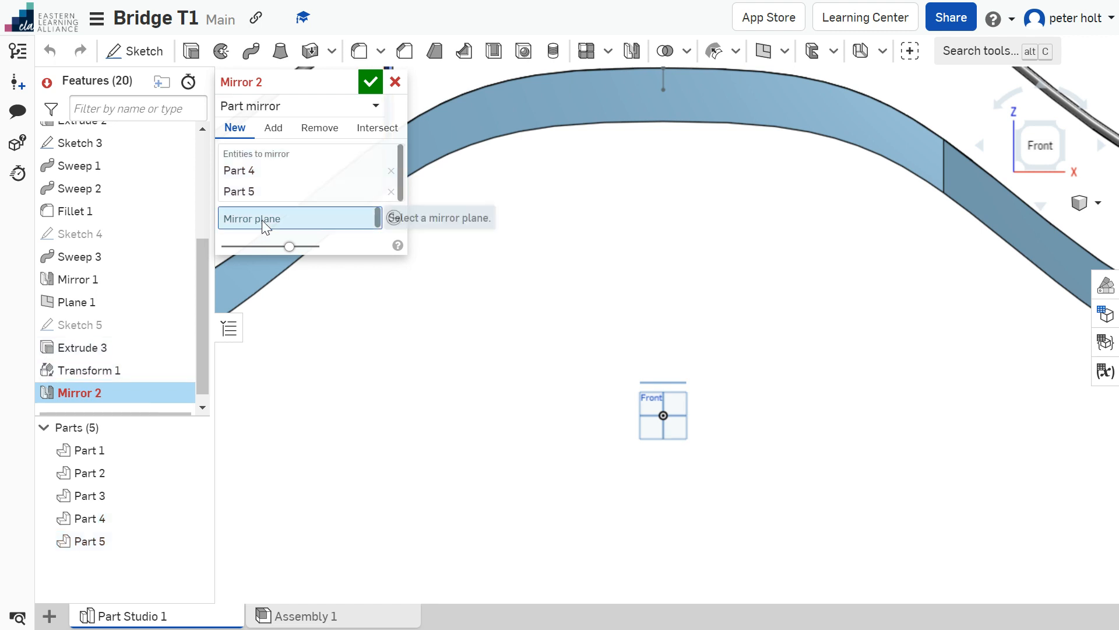
{"action": "left_click", "coordinate": [663, 431]}
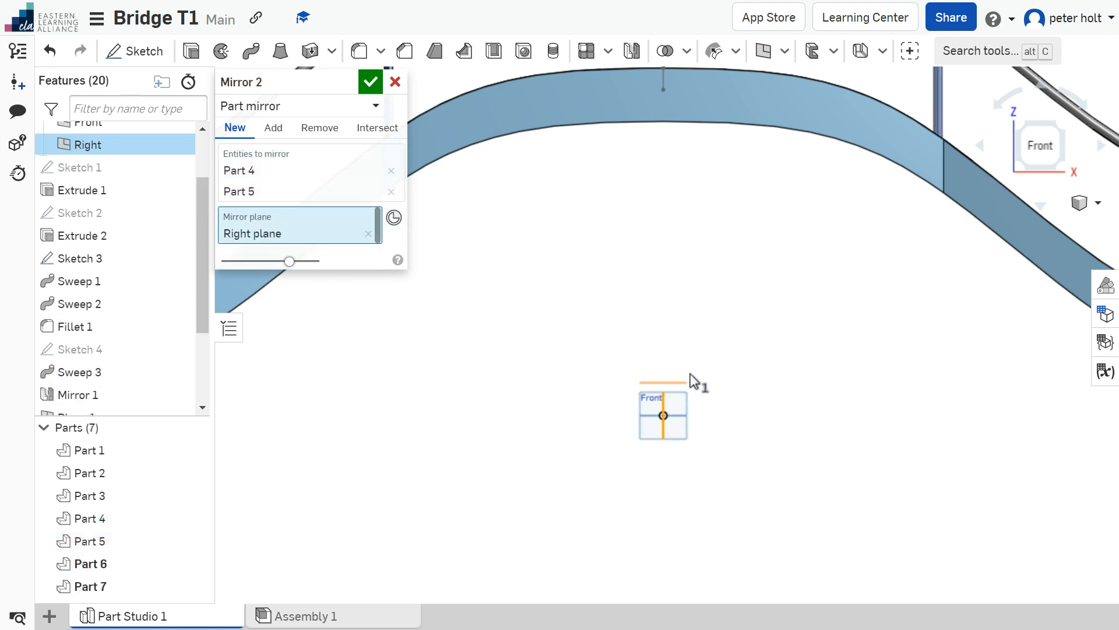
{"action": "scroll", "coordinate": [685, 376], "scroll_direction": "down", "scroll_amount": 5}
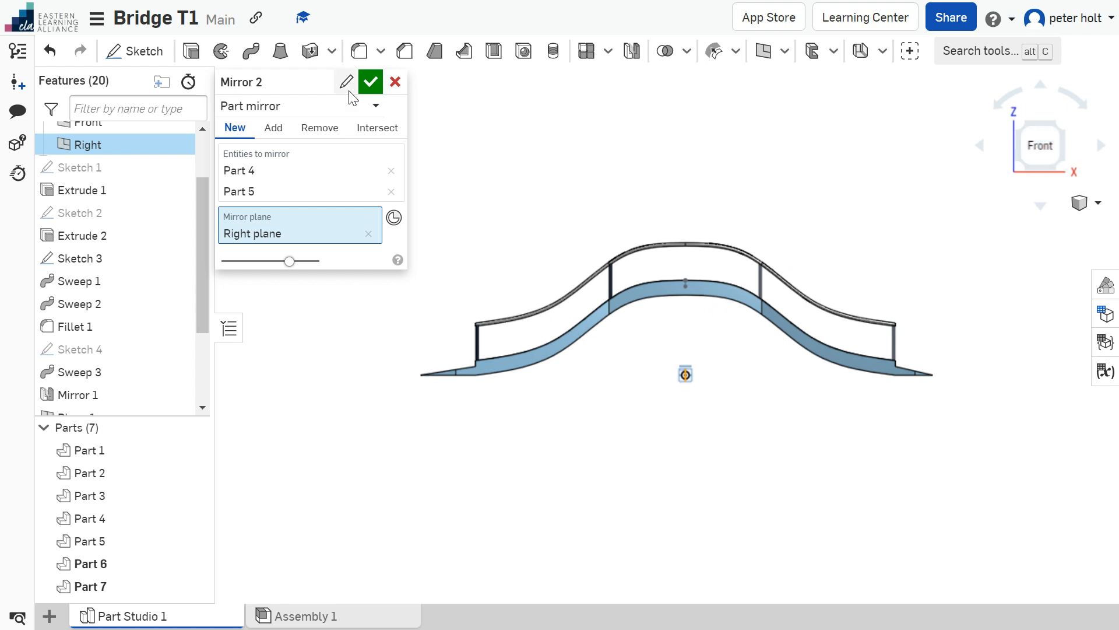
{"action": "left_click", "coordinate": [370, 82]}
- Mirror all four handrail posts, Parts 4 to 7, about the Front plane as new parts under the opposite handrail
{"action": "left_click", "coordinate": [1018, 124]}
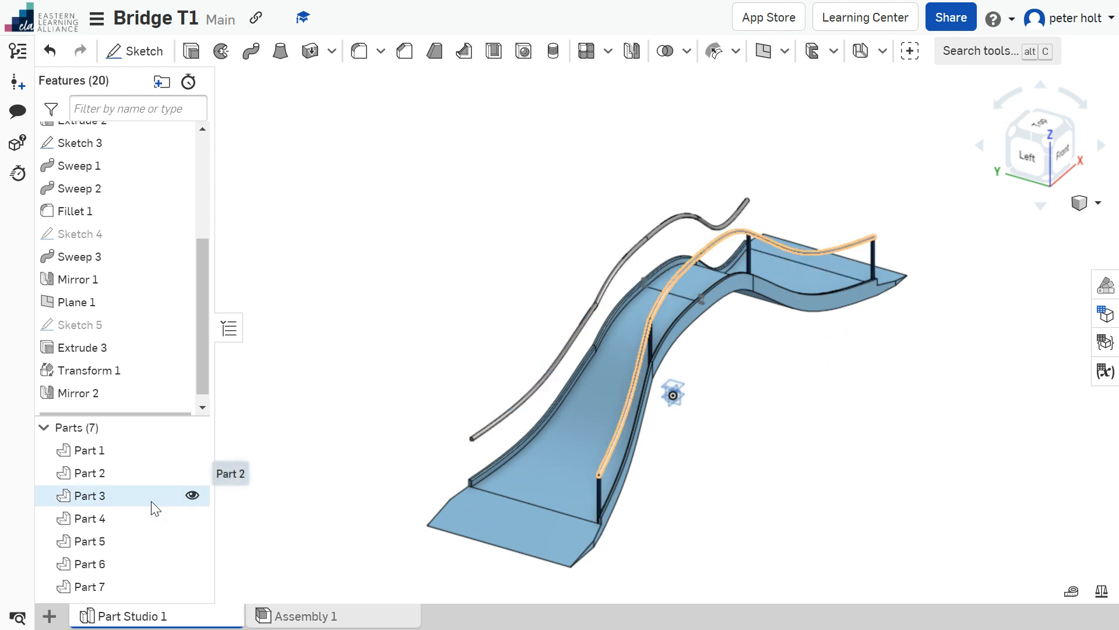
{"action": "left_click", "coordinate": [137, 528]}
{"action": "left_click", "coordinate": [124, 544], "text": "shift"}
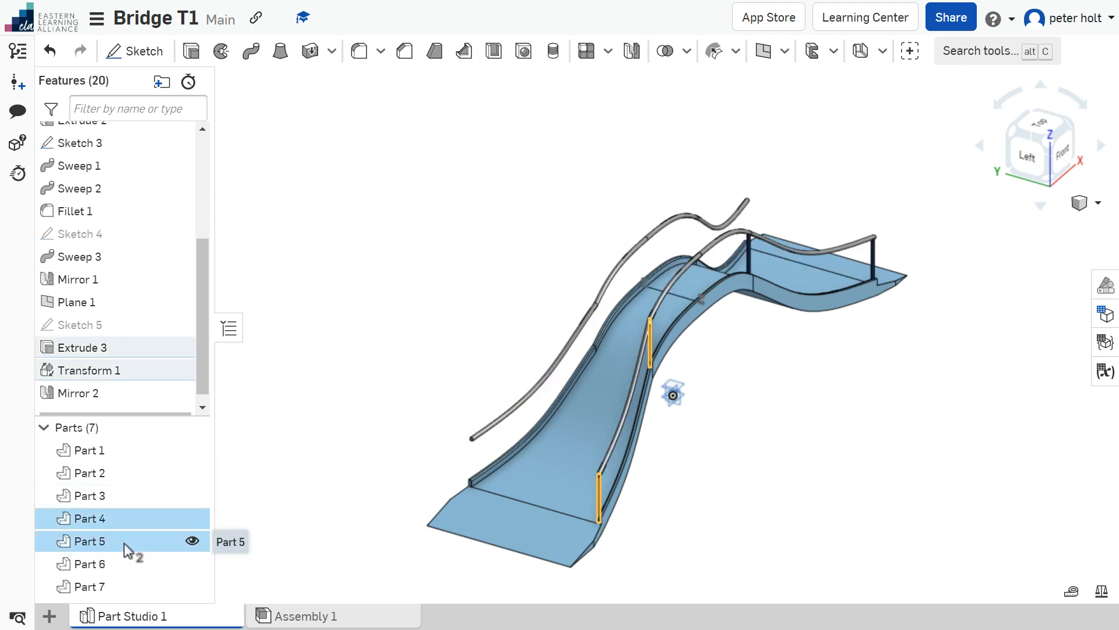
{"action": "left_click", "coordinate": [125, 564], "text": "shift"}
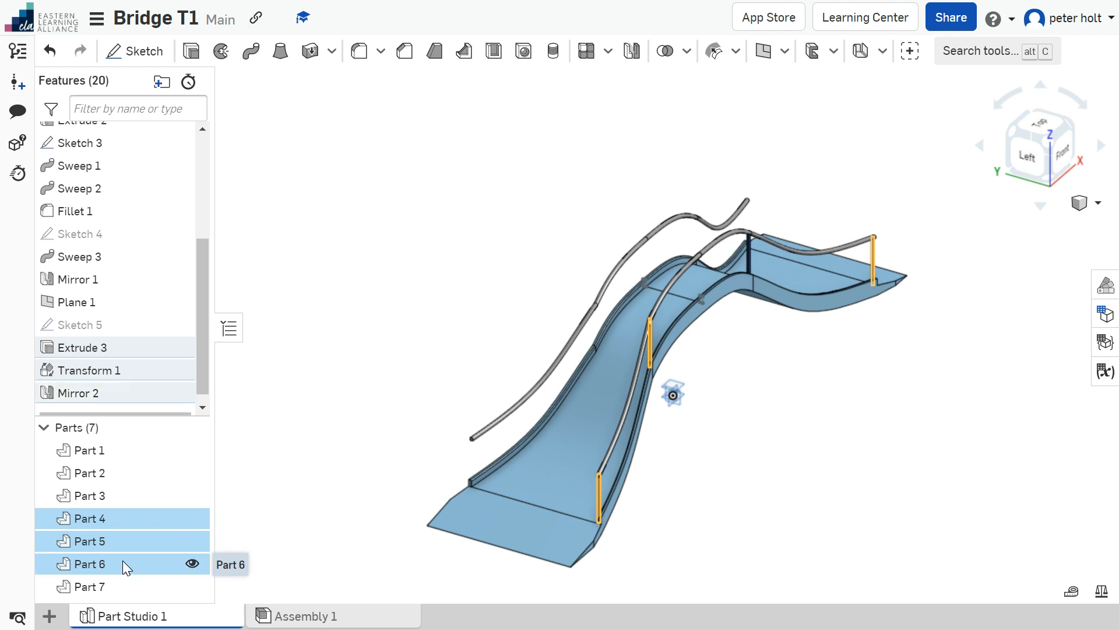
{"action": "left_click", "coordinate": [128, 585], "text": "shift"}
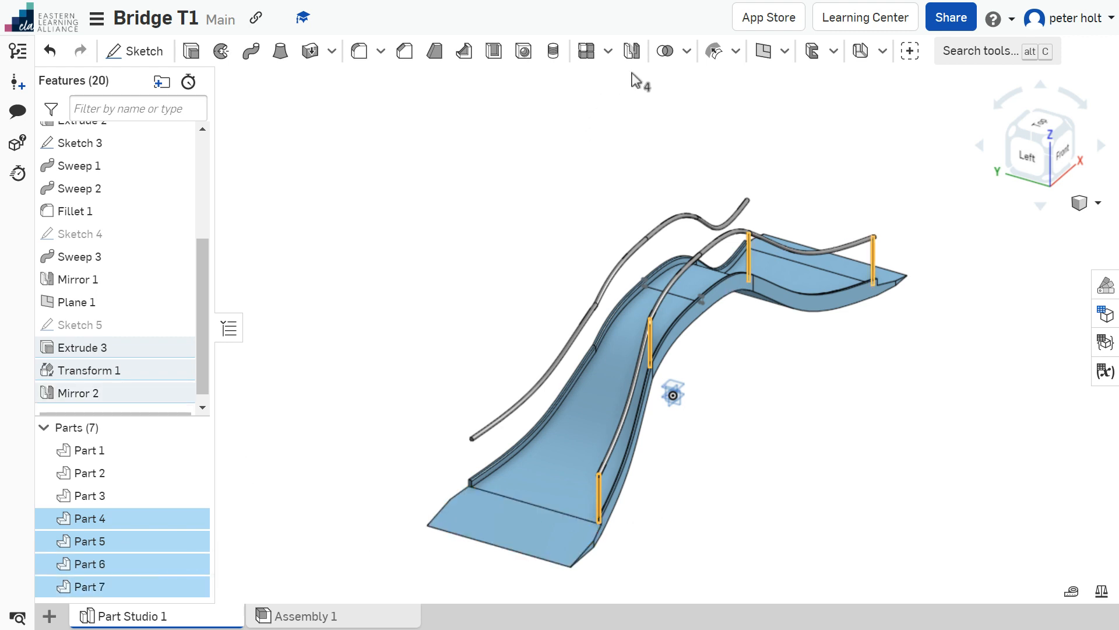
{"action": "left_click", "coordinate": [631, 51]}
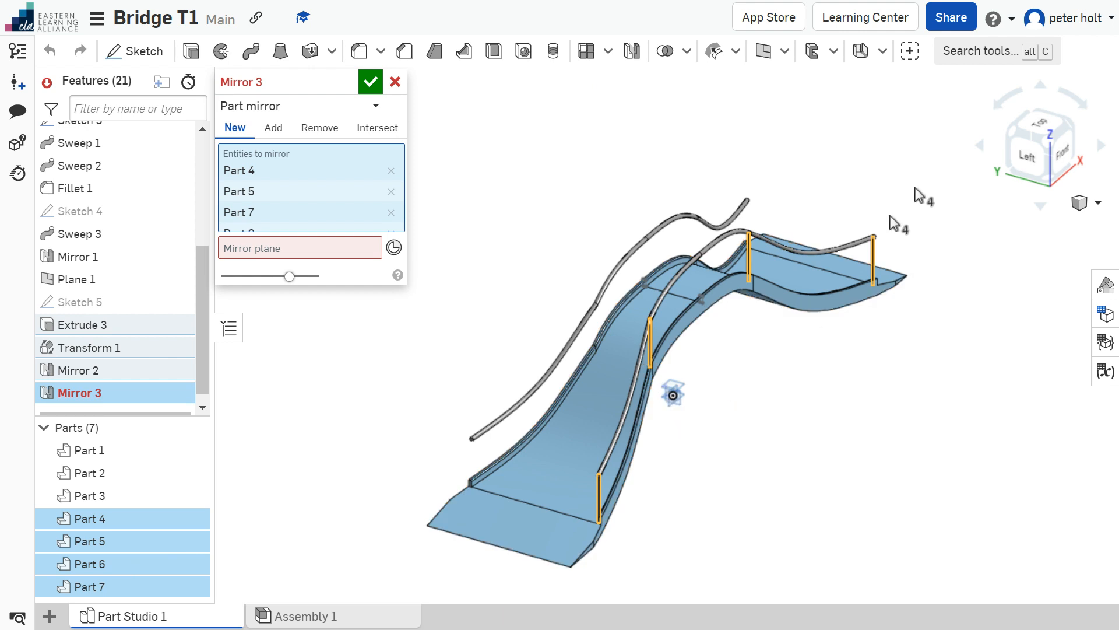
{"action": "left_click", "coordinate": [1027, 156]}
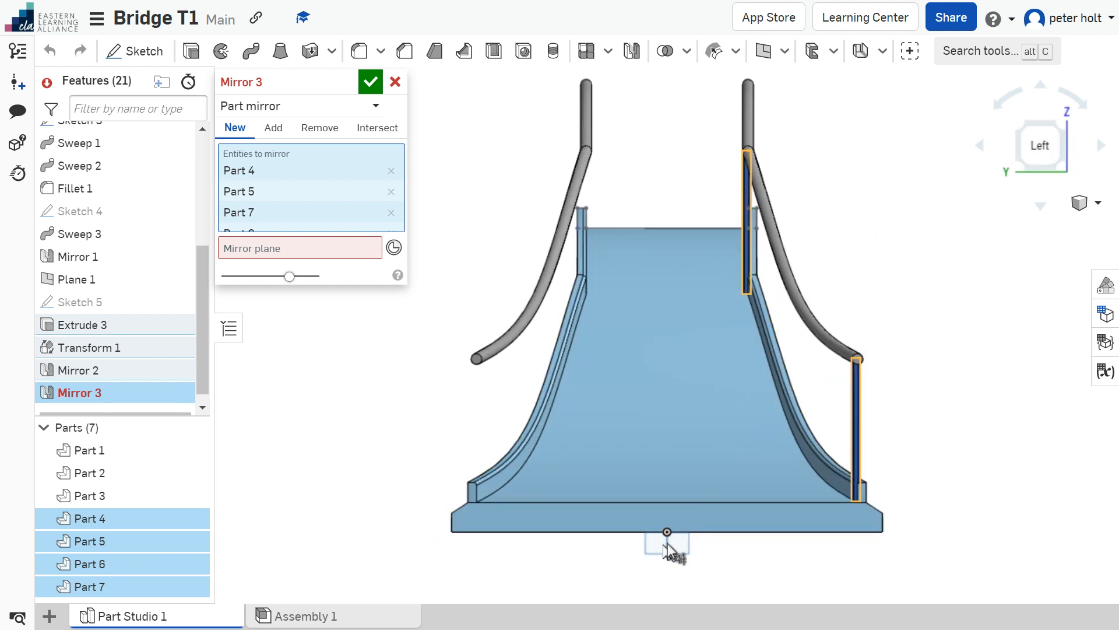
{"action": "scroll", "coordinate": [96, 268], "scroll_direction": "up", "scroll_amount": 5}
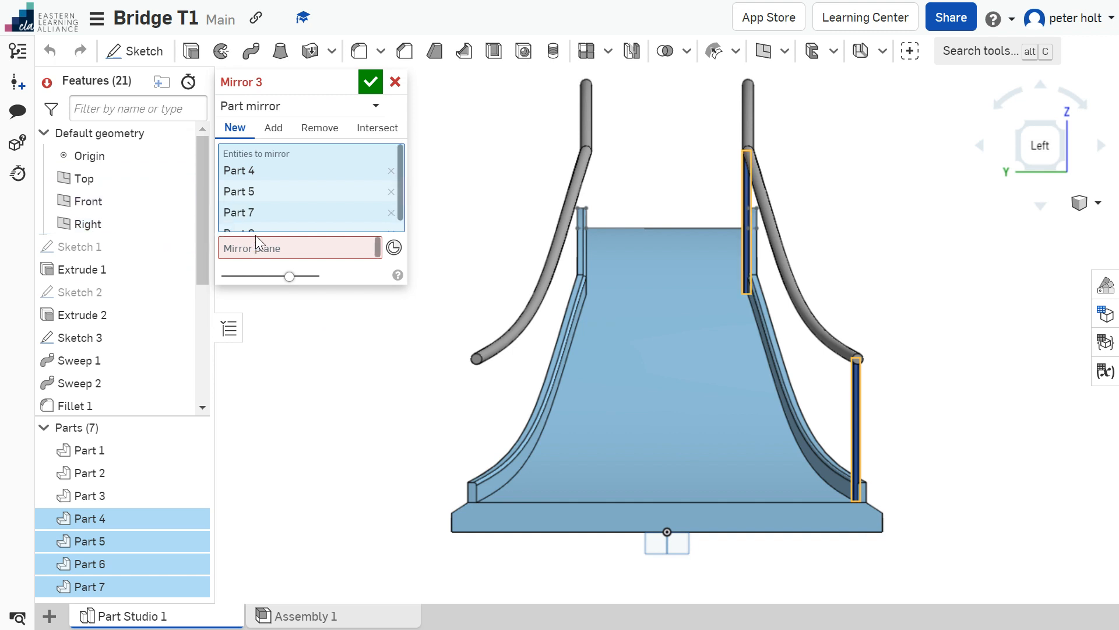
{"action": "left_click", "coordinate": [283, 250]}
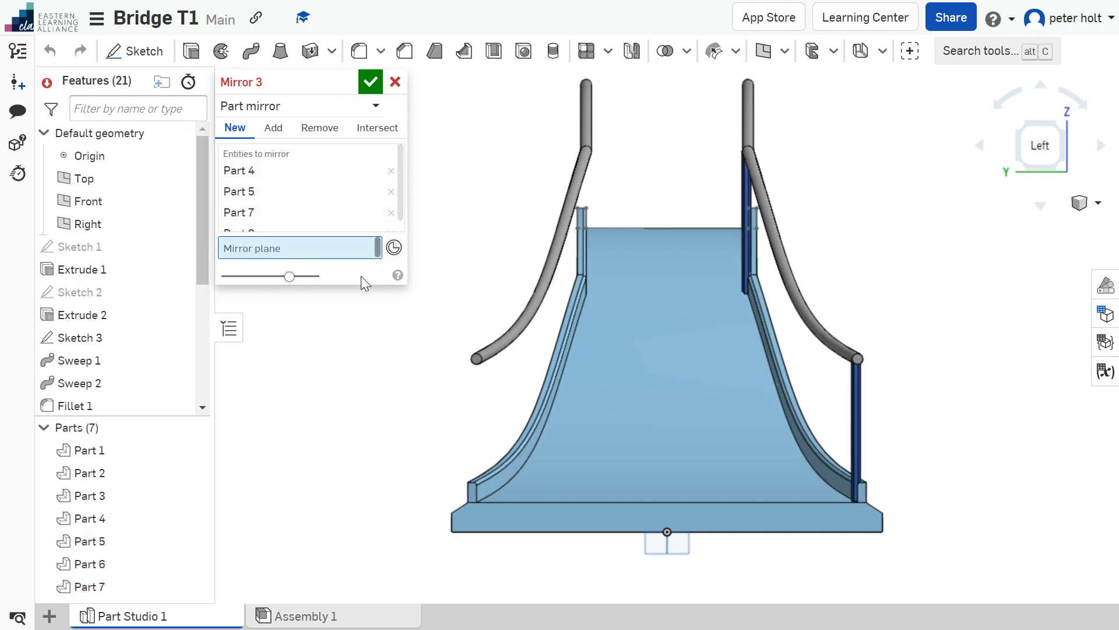
{"action": "left_click", "coordinate": [116, 201]}
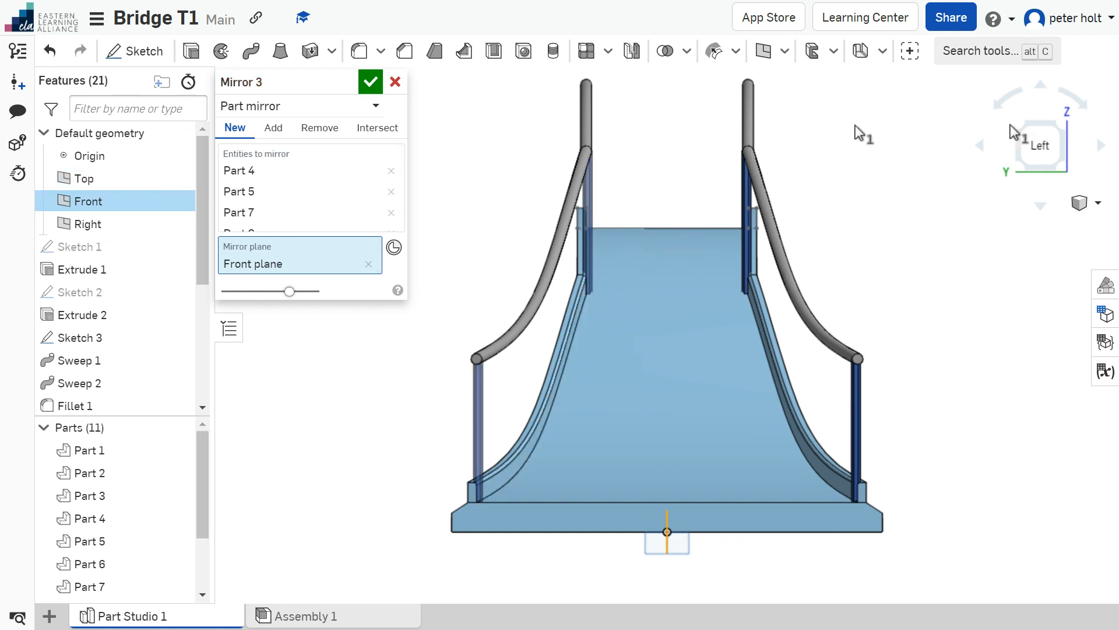
{"action": "left_click", "coordinate": [1059, 125]}
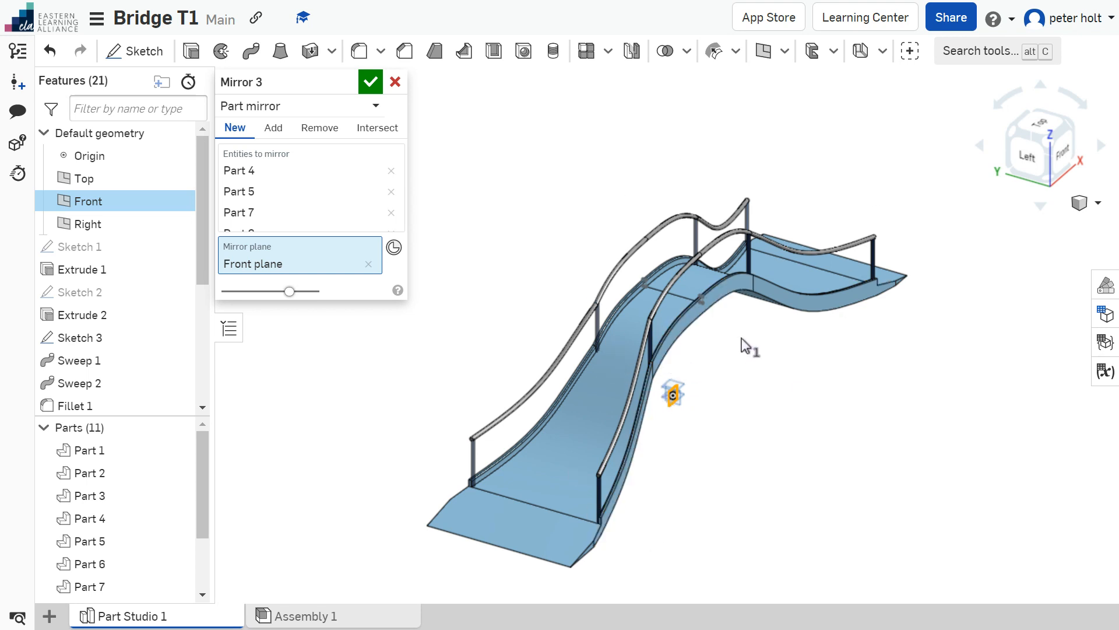
{"action": "left_click", "coordinate": [1062, 153]}
{"action": "scroll", "coordinate": [689, 329], "scroll_direction": "down", "scroll_amount": 4}
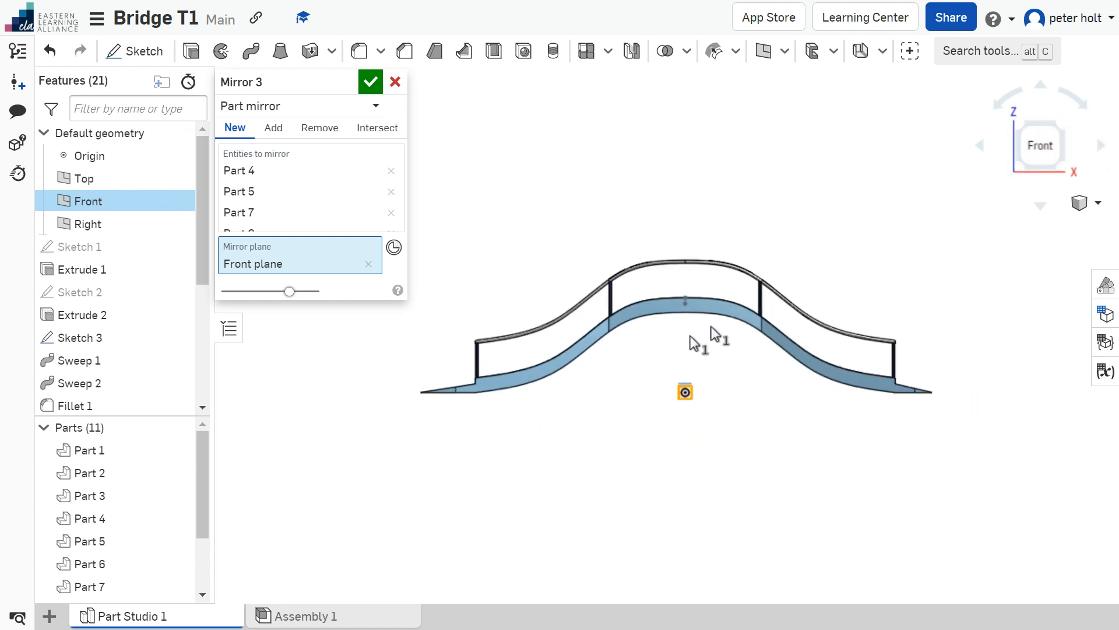
{"action": "left_click", "coordinate": [1024, 128]}
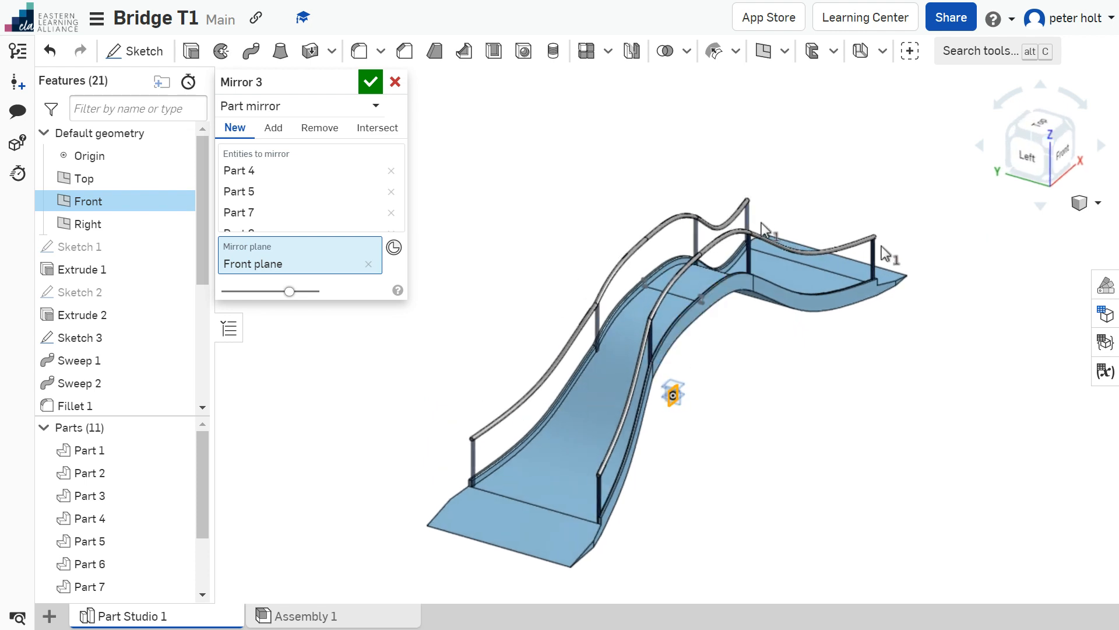
{"action": "left_click", "coordinate": [371, 81]}
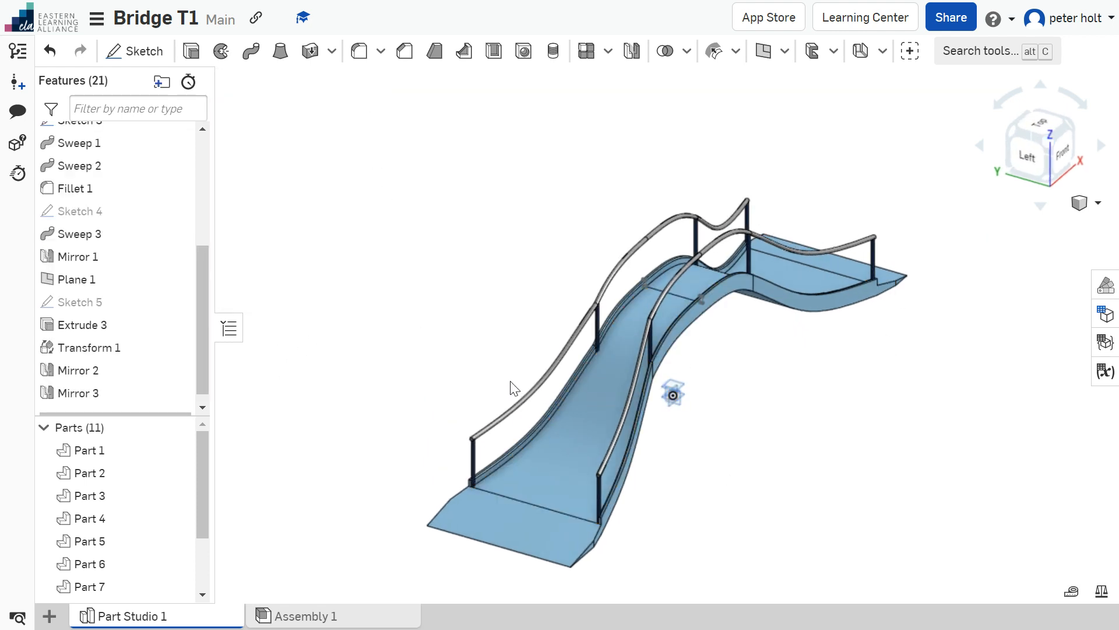